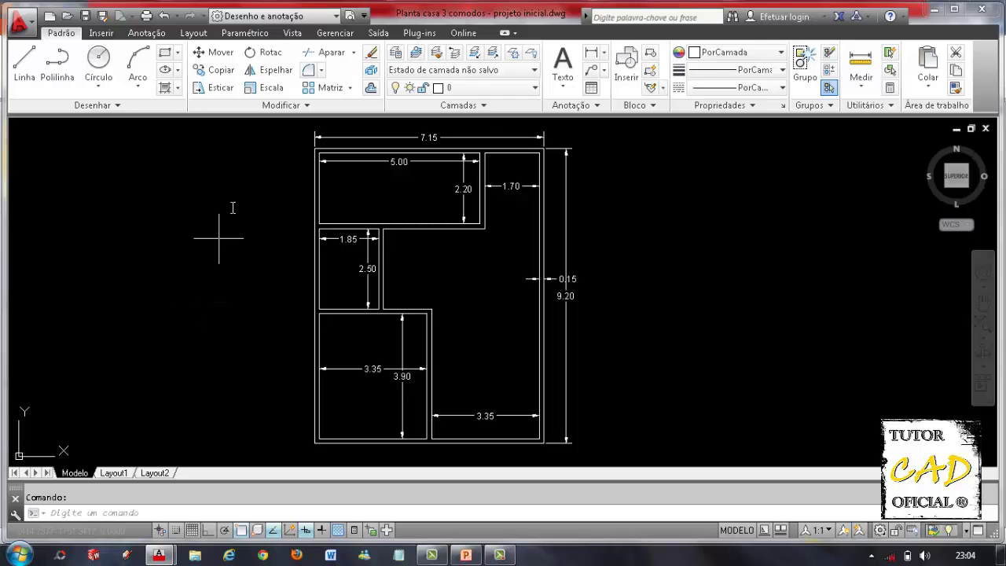
pyautogui.click(430, 137)
pyautogui.click(573, 283)
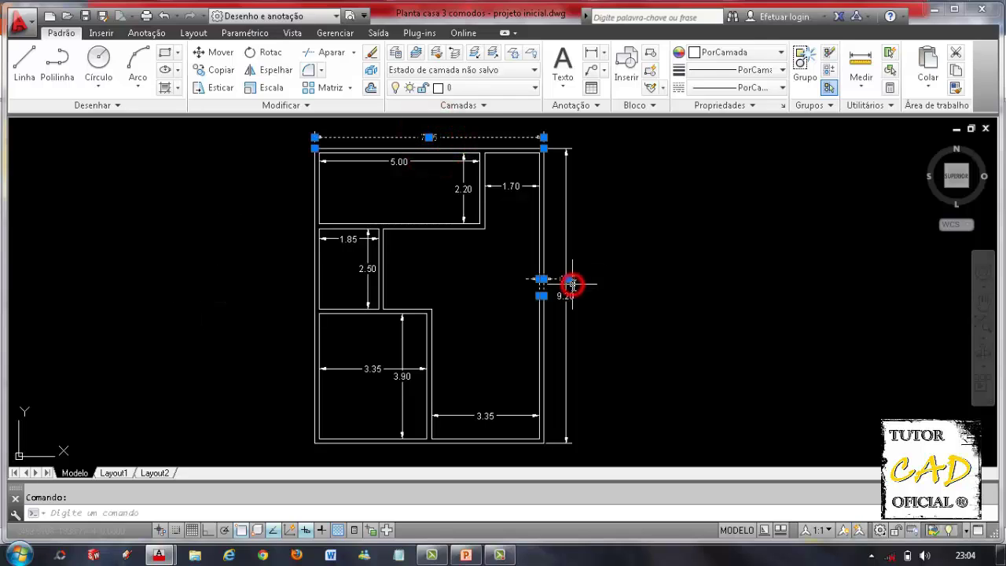
pyautogui.click(566, 298)
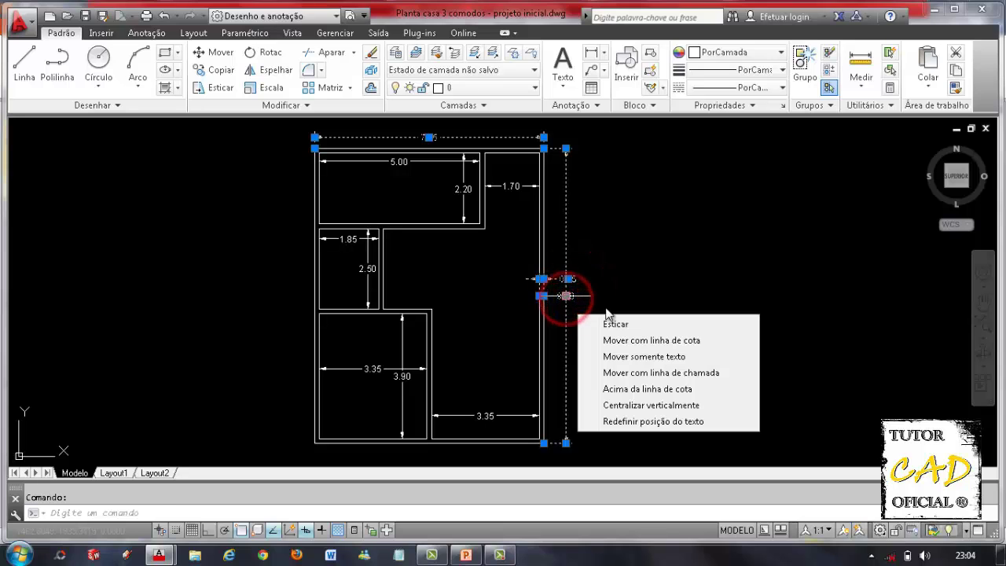
pyautogui.click(622, 270)
pyautogui.press('Escape')
pyautogui.press('Escape')
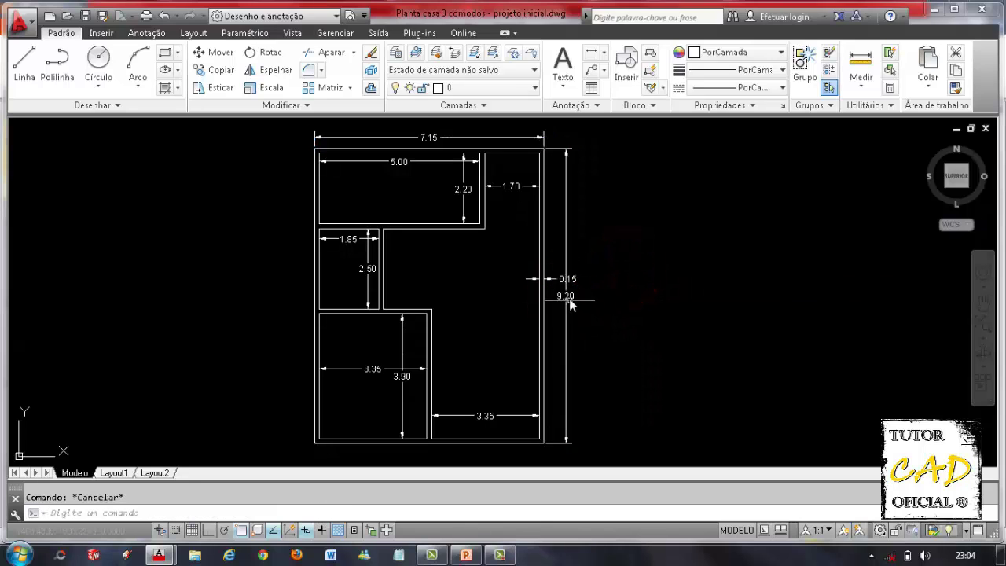
# Highlight the floor plan's overall height and width dimensions, clear them, and highlight the outer wall outline before clearing it too.
pyautogui.click(566, 297)
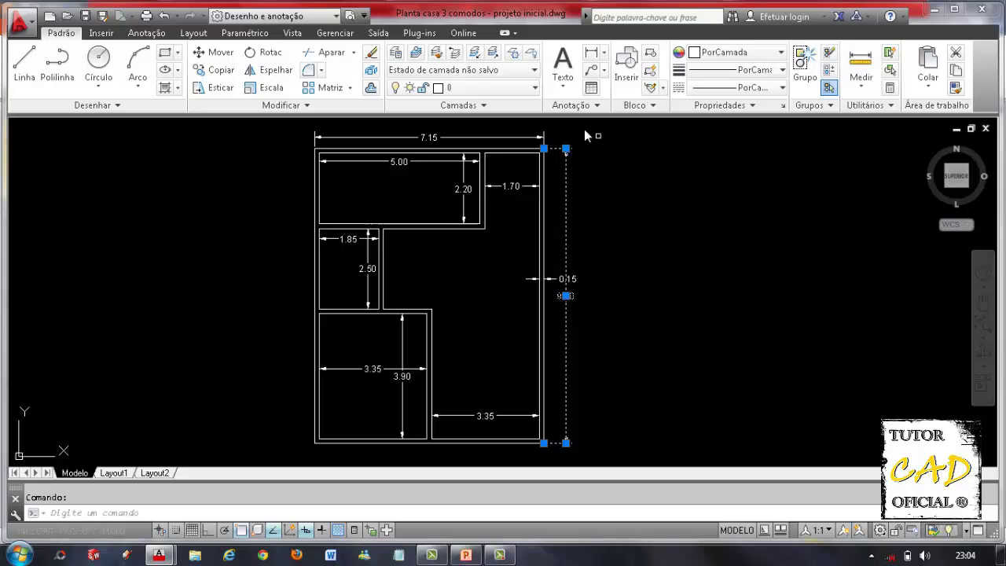
pyautogui.click(427, 138)
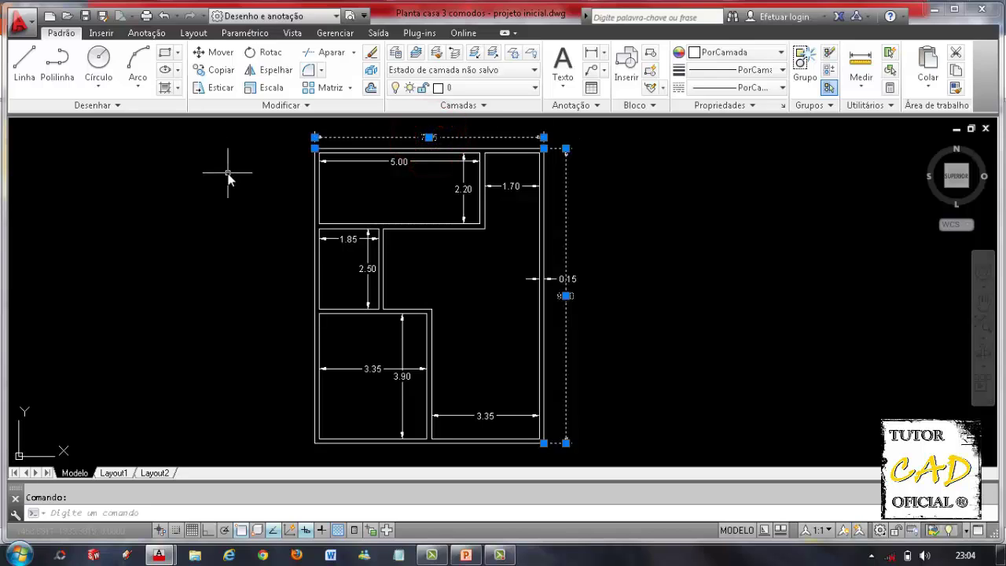
pyautogui.press('Escape')
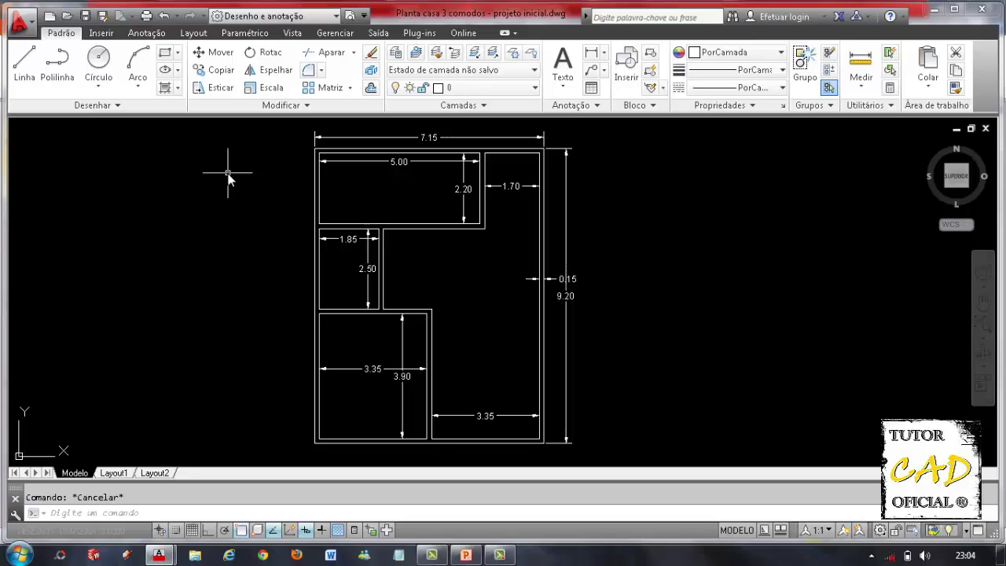
pyautogui.click(314, 167)
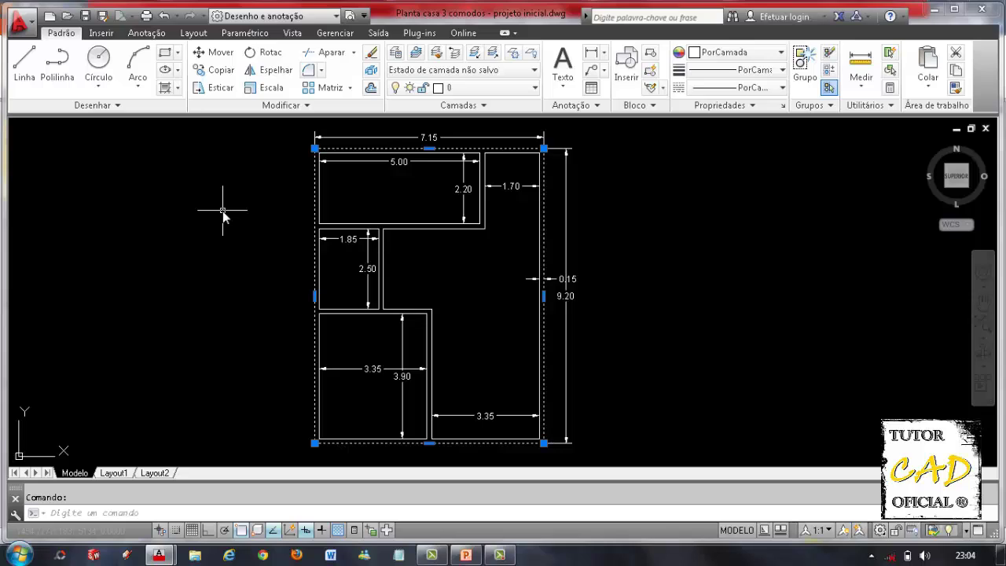
pyautogui.press('Escape')
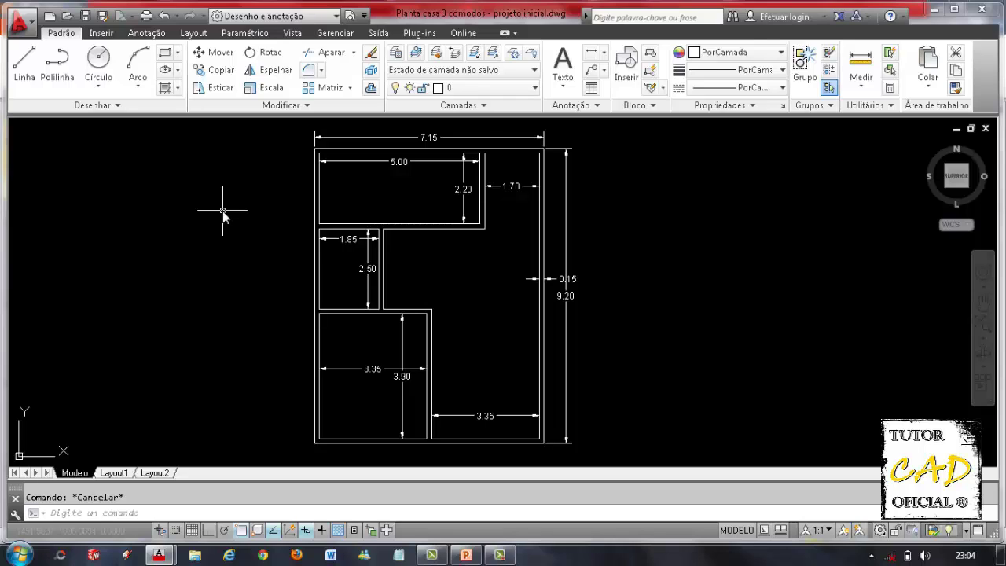
# Switch to Desenho2.dwg and try a crossing box and a window box in the empty area beside the shapes, cancelling each.
pyautogui.click(159, 555)
pyautogui.click(231, 513)
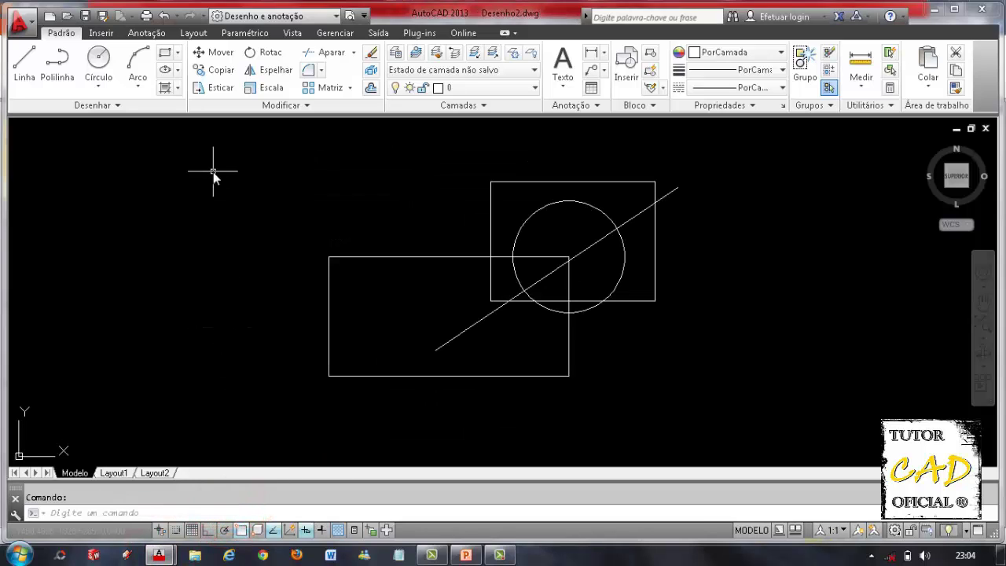
pyautogui.click(259, 180)
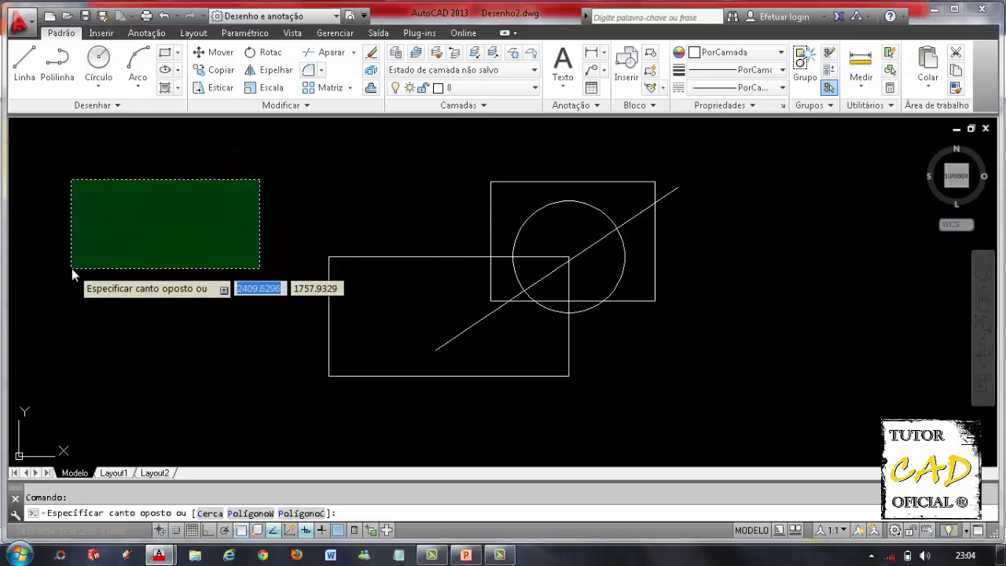
pyautogui.press('Escape')
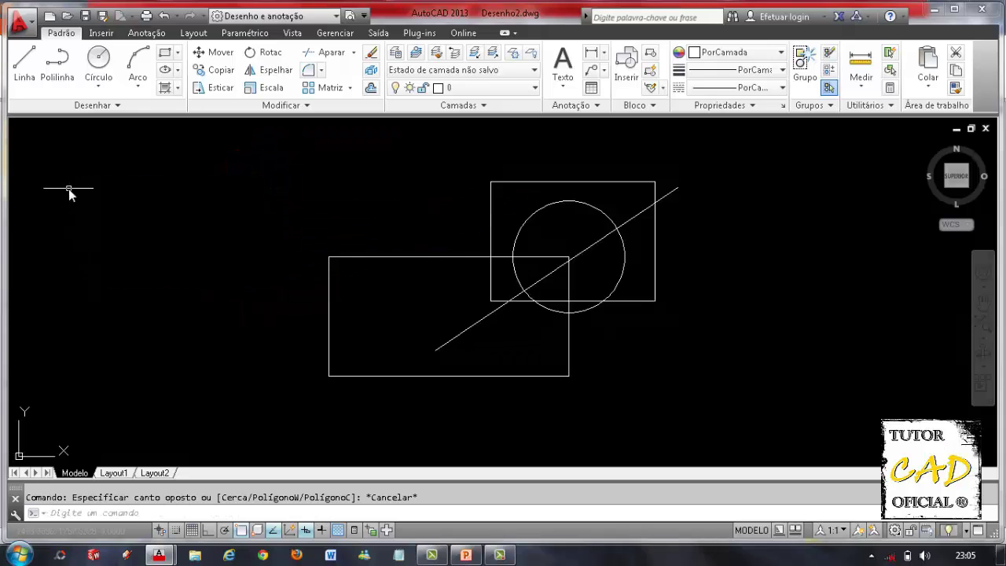
pyautogui.click(68, 189)
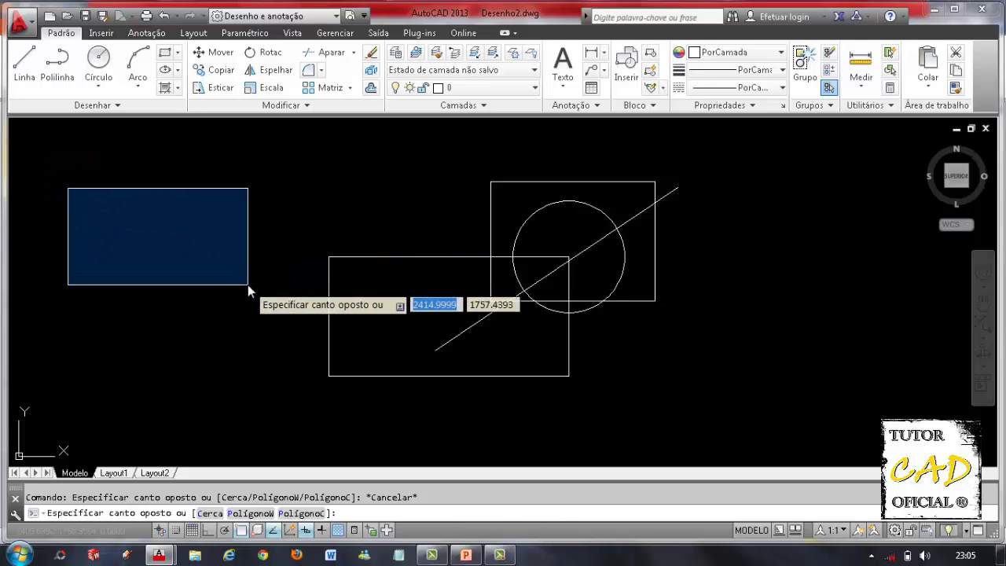
pyautogui.press('Escape')
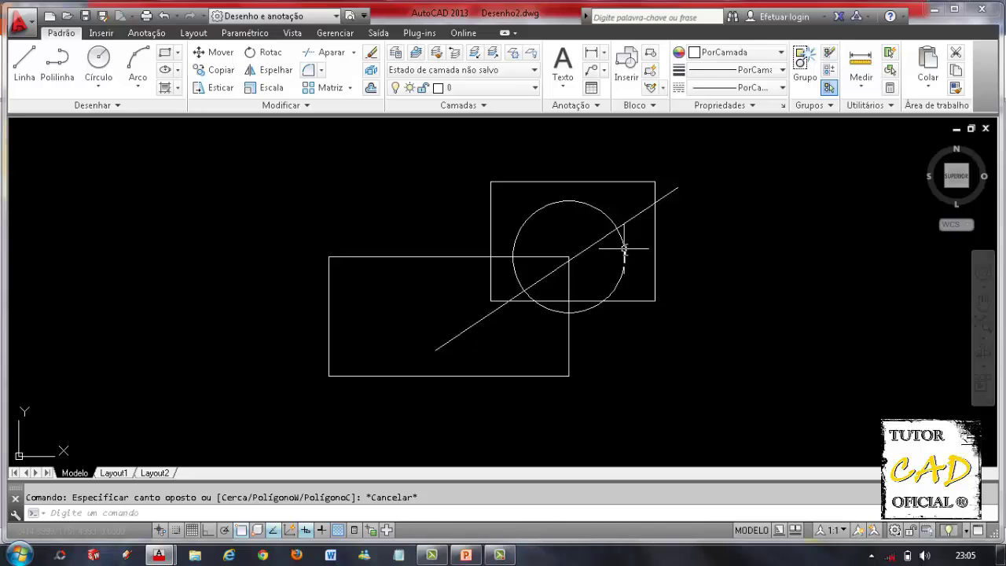
# Select the circle by picking its edge at two different places, clearing the selection each time.
pyautogui.moveTo(624, 249)
pyautogui.click(600, 310)
pyautogui.click(596, 311)
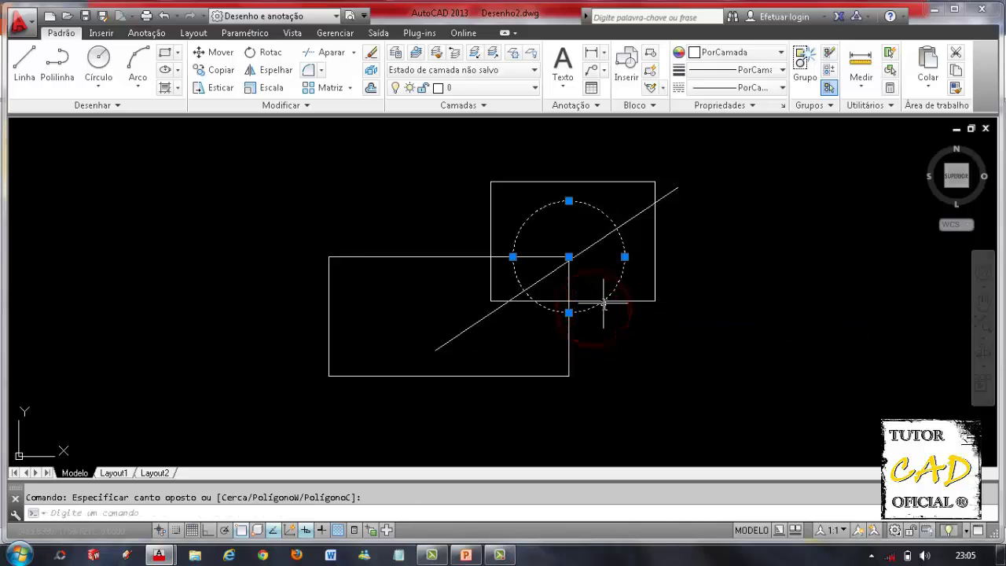
pyautogui.press('Escape')
pyautogui.click(622, 231)
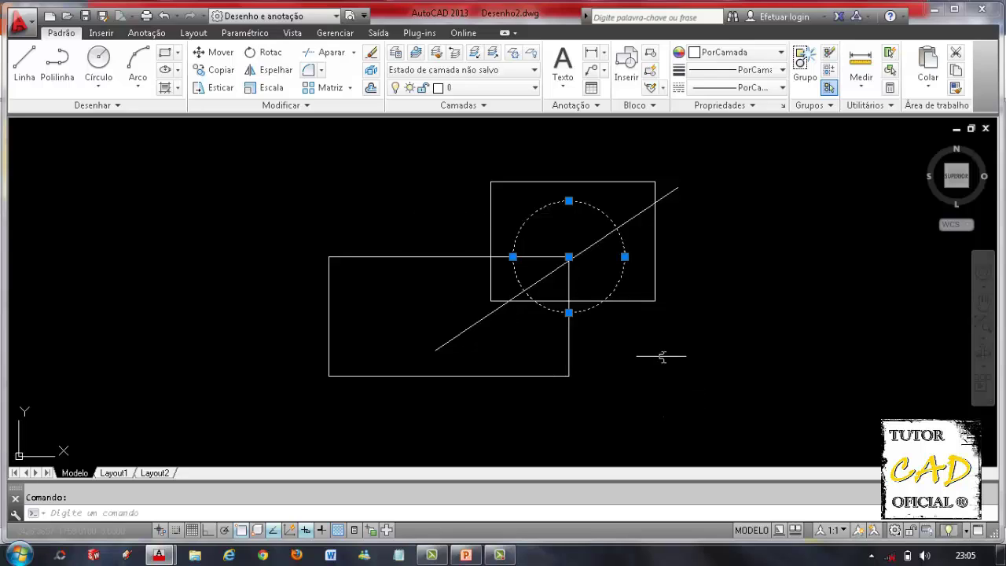
pyautogui.press('Escape')
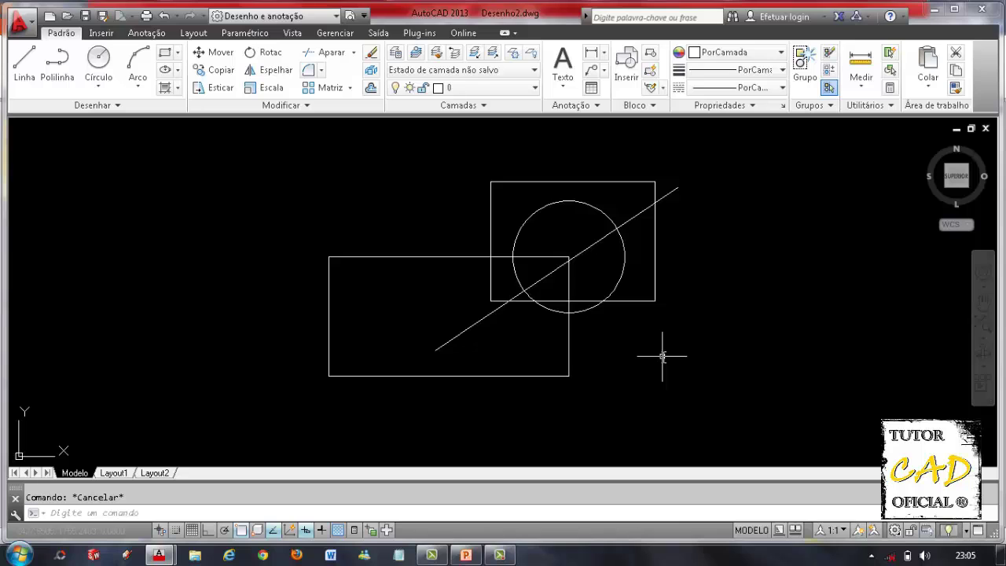
# Try two crossing selections over the circle, one starting beyond the diagonal line's end and one inside the smaller rectangle, clearing each.
pyautogui.click(707, 185)
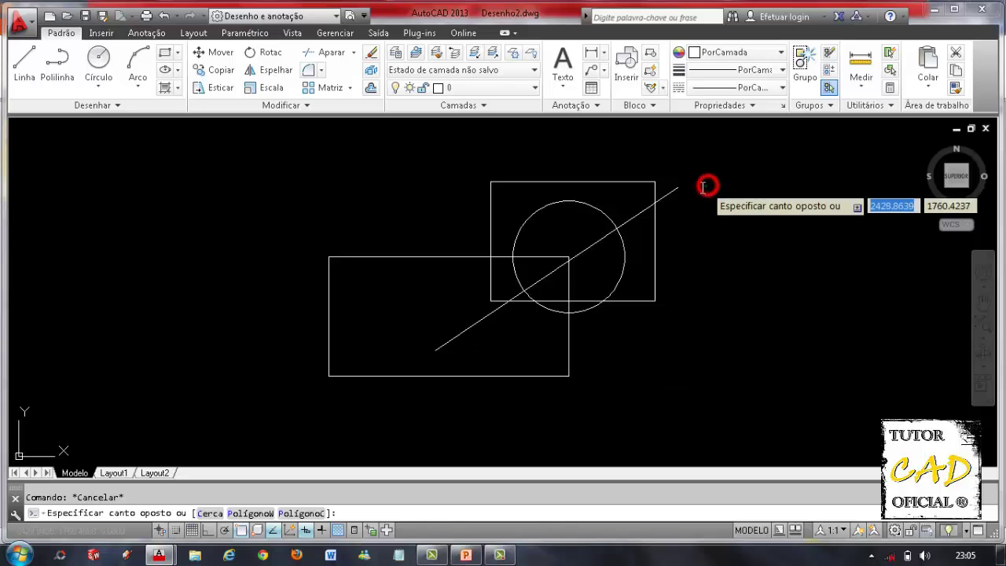
pyautogui.click(502, 328)
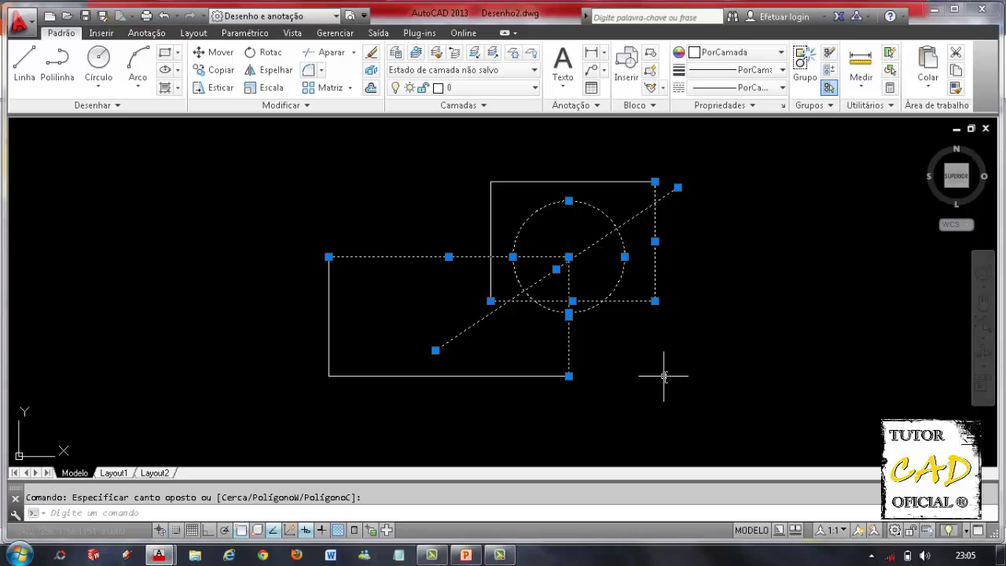
pyautogui.press('Escape')
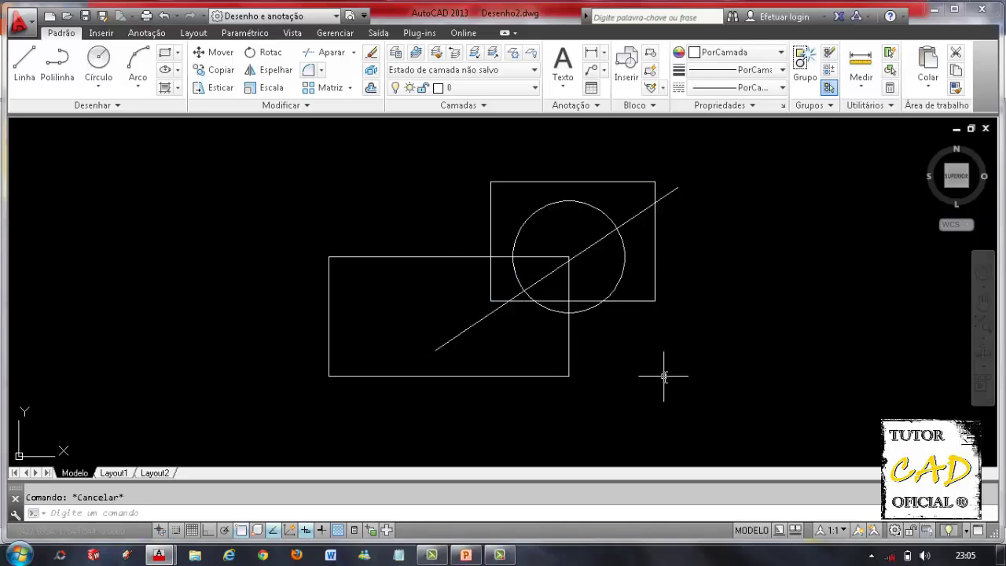
pyautogui.click(630, 191)
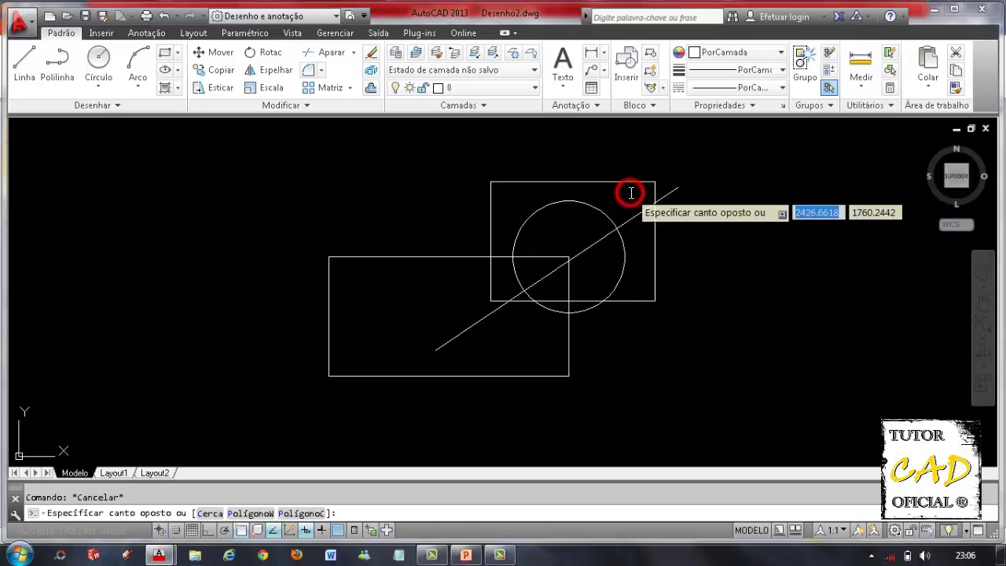
pyautogui.click(510, 323)
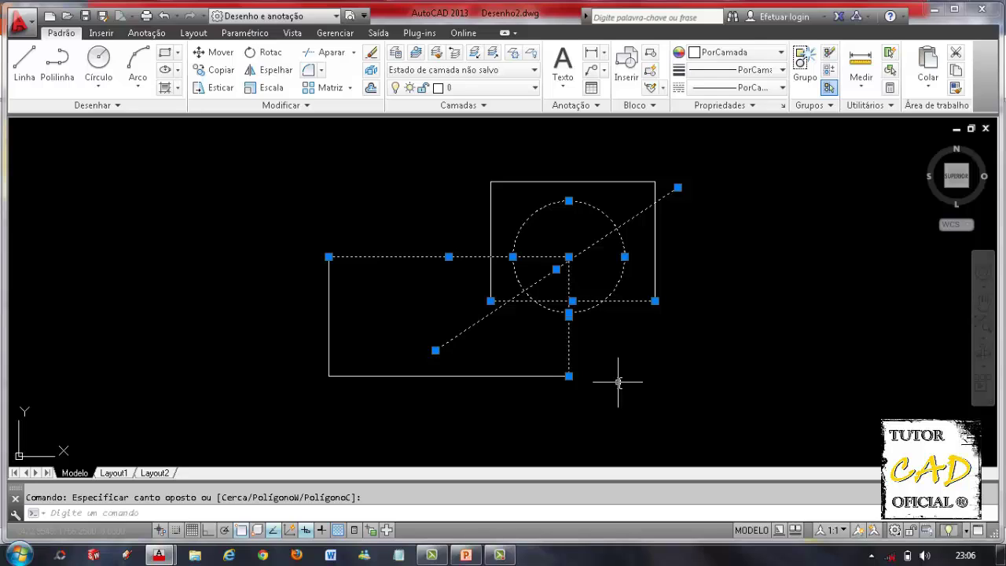
pyautogui.press('Escape')
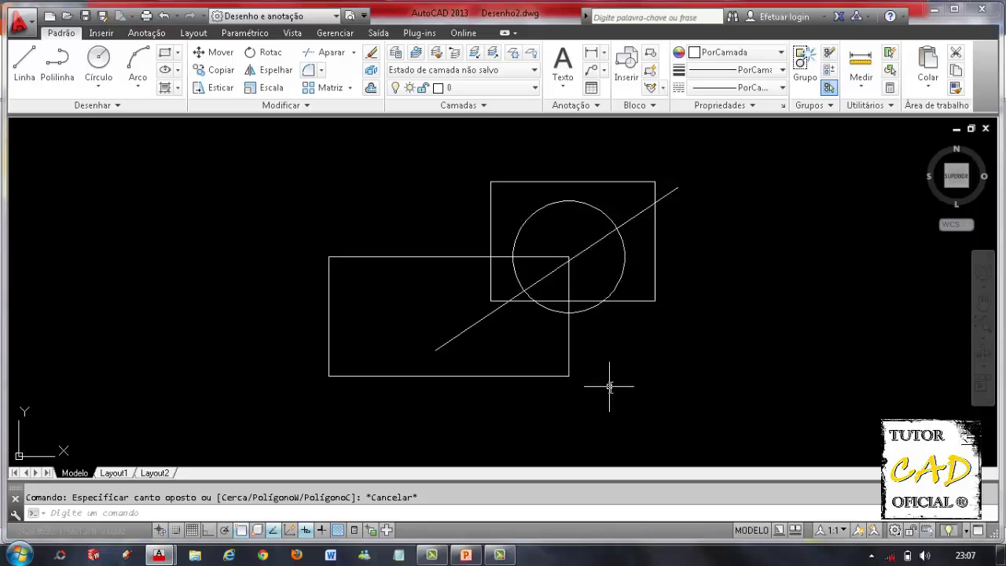
# Alternate window and crossing selections around the circle to compare what each picks, clearing the selection every time.
pyautogui.click(504, 193)
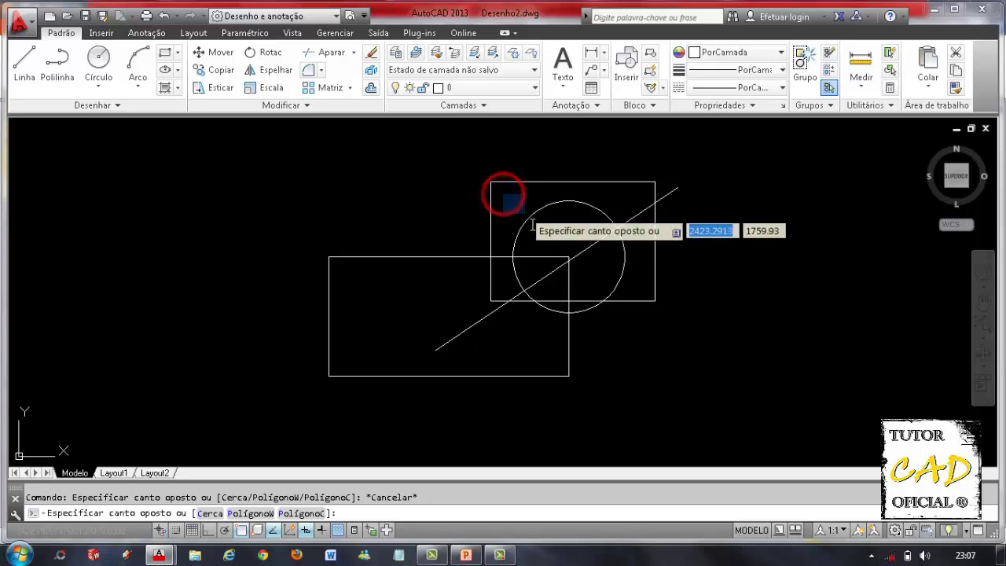
pyautogui.click(635, 316)
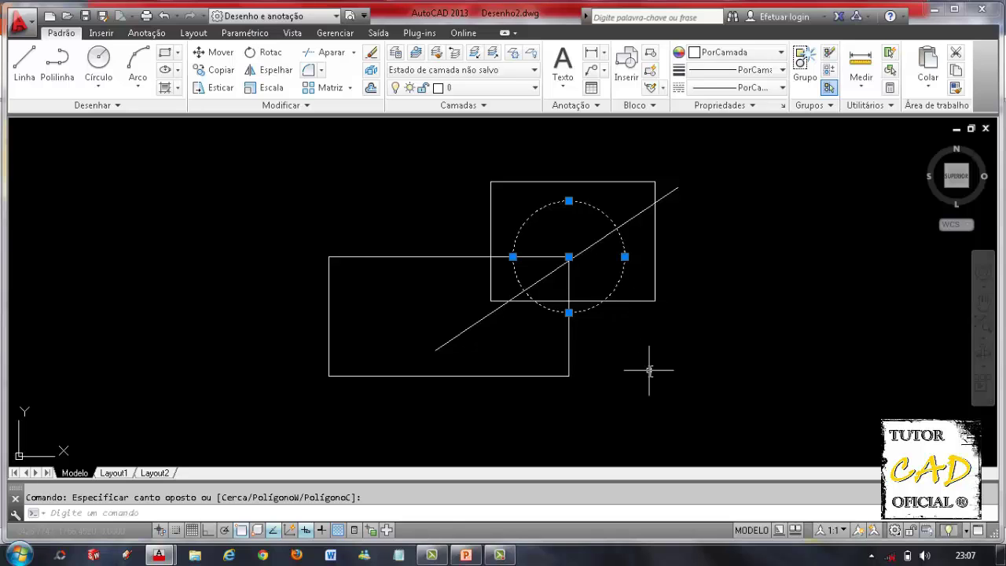
pyautogui.press('Escape')
pyautogui.click(635, 192)
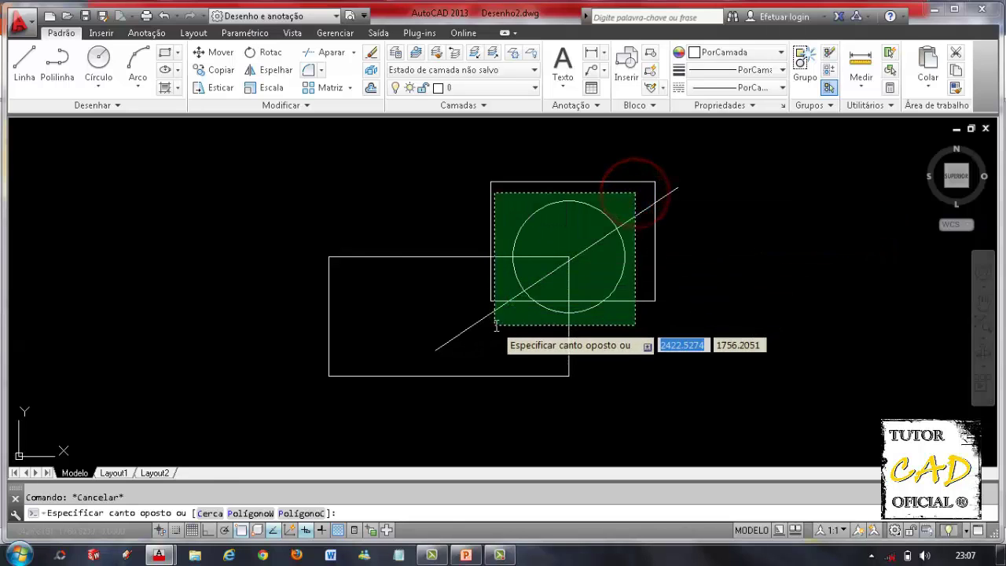
pyautogui.click(497, 325)
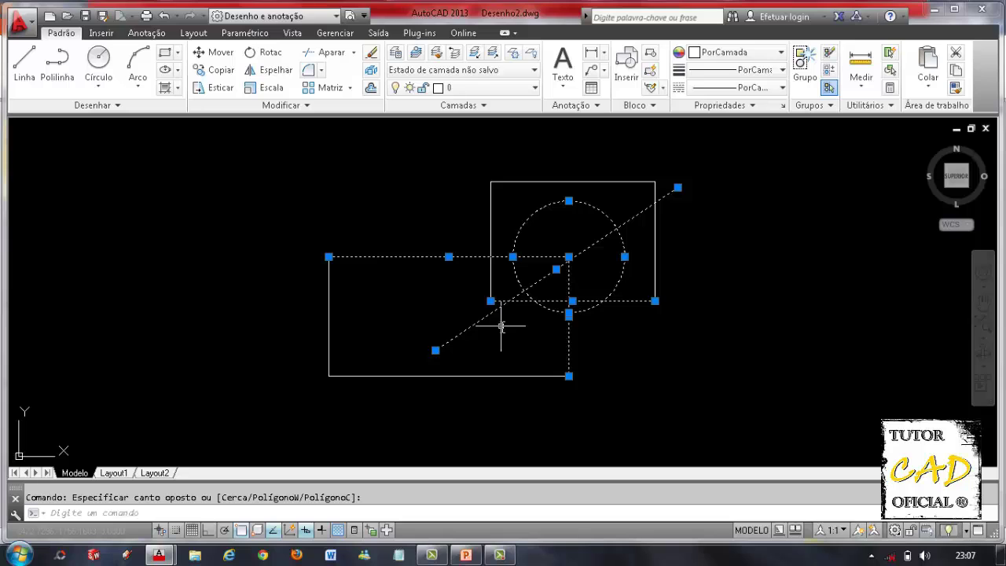
pyautogui.press('Escape')
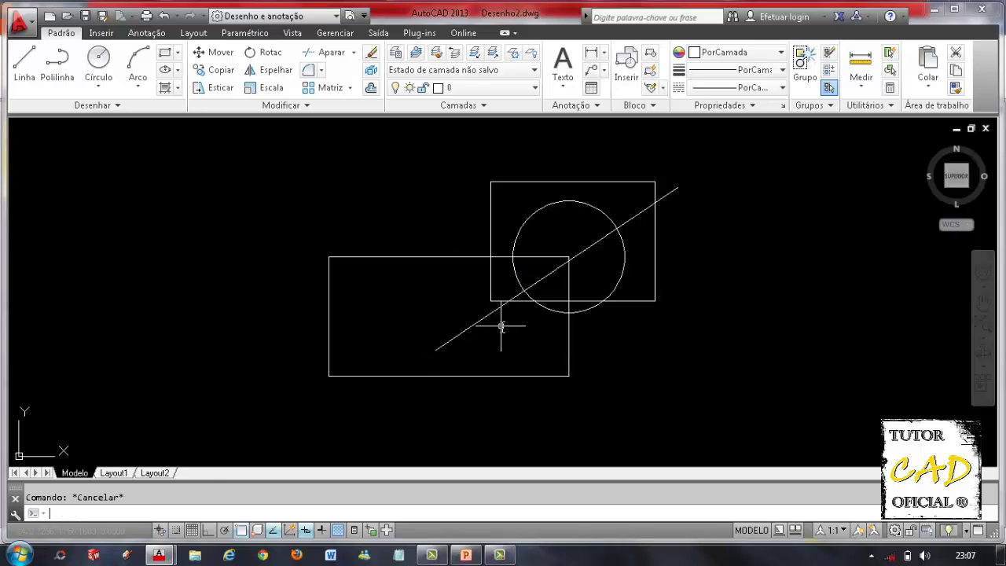
pyautogui.click(504, 198)
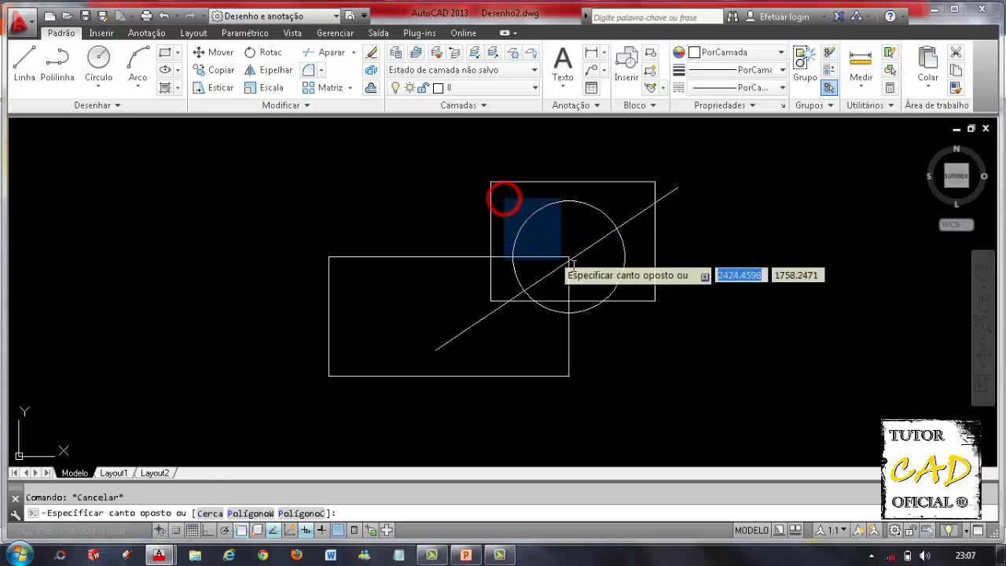
pyautogui.click(633, 326)
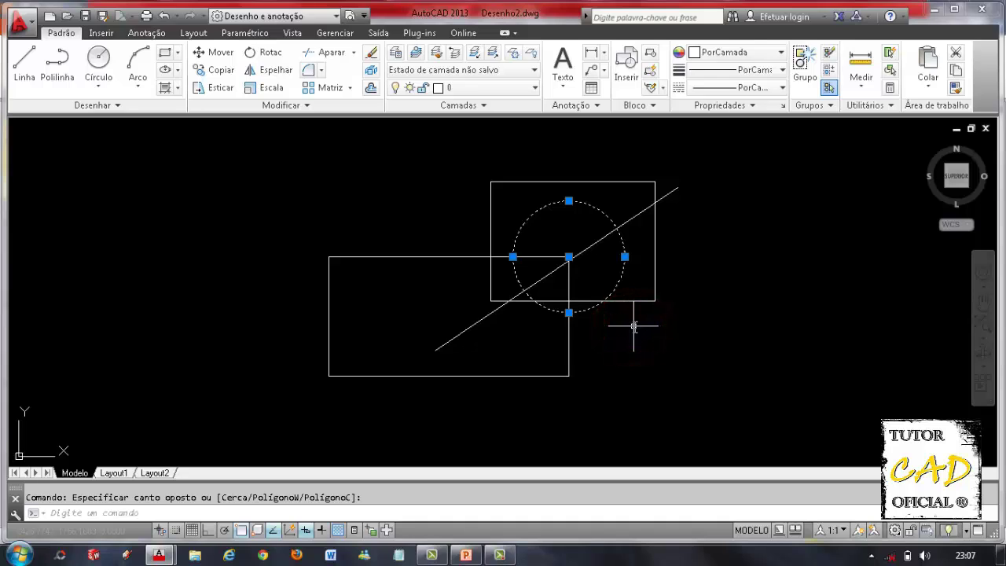
pyautogui.press('Escape')
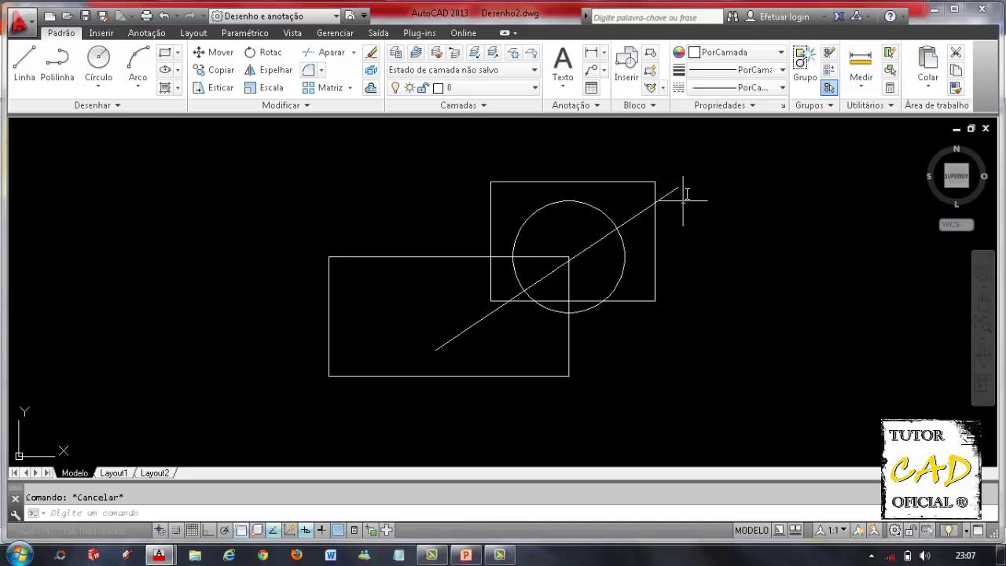
# Select both rectangles, the circle and the diagonal line with one crossing box and delete them.
pyautogui.click(688, 167)
pyautogui.click(304, 397)
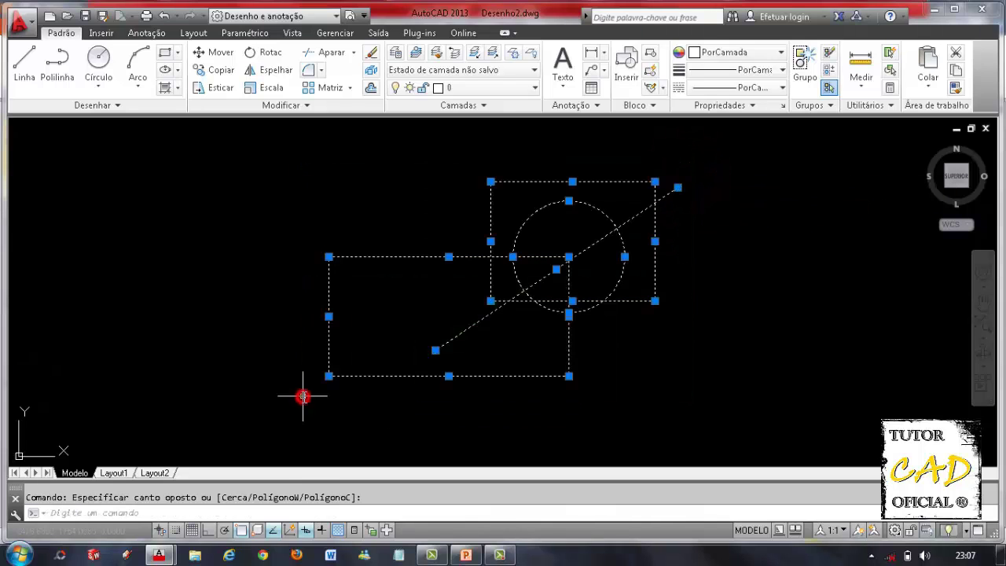
pyautogui.press('Delete')
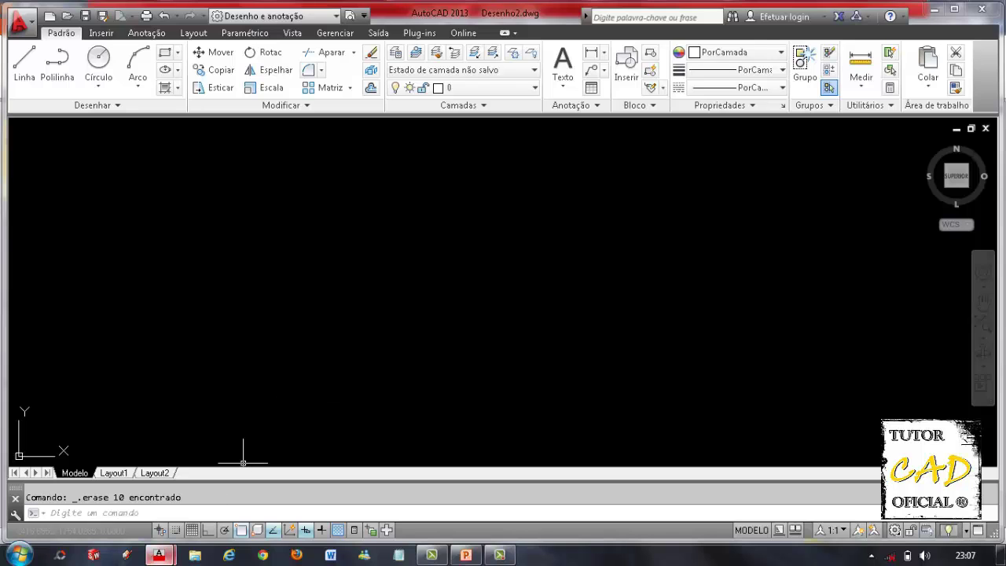
# Switch to Planta casa 3 comodos - projeto inicial.dwg and highlight the floor plan's outer wall outline.
pyautogui.click(159, 555)
pyautogui.click(134, 498)
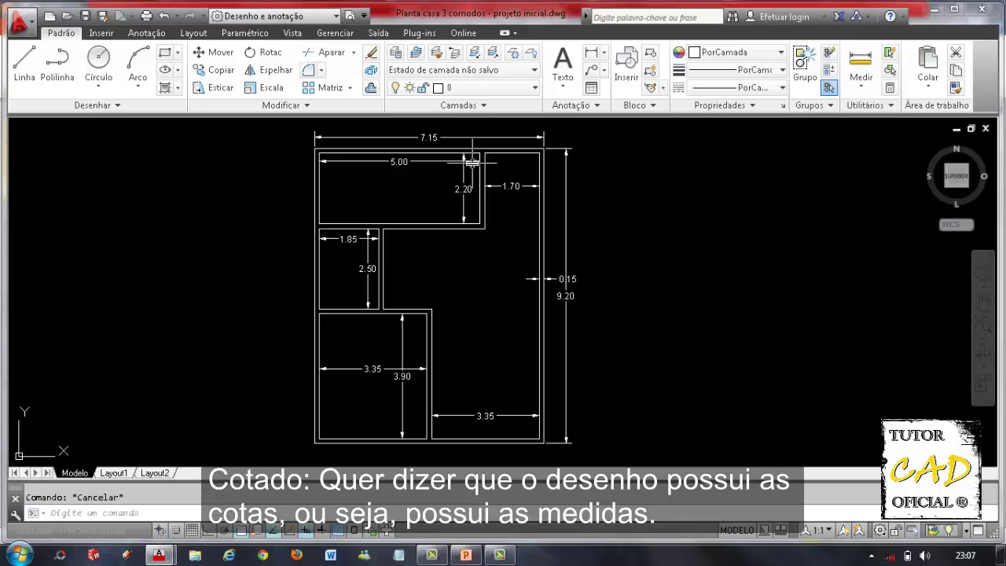
pyautogui.click(545, 335)
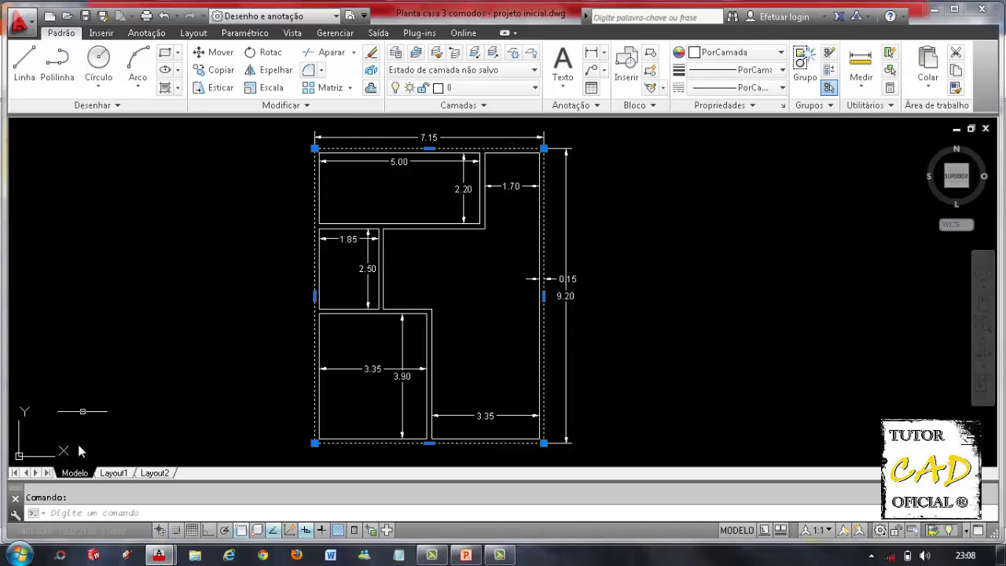
# Switch back to the emptied drawing Desenho2.dwg.
pyautogui.moveTo(158, 556)
pyautogui.click(219, 515)
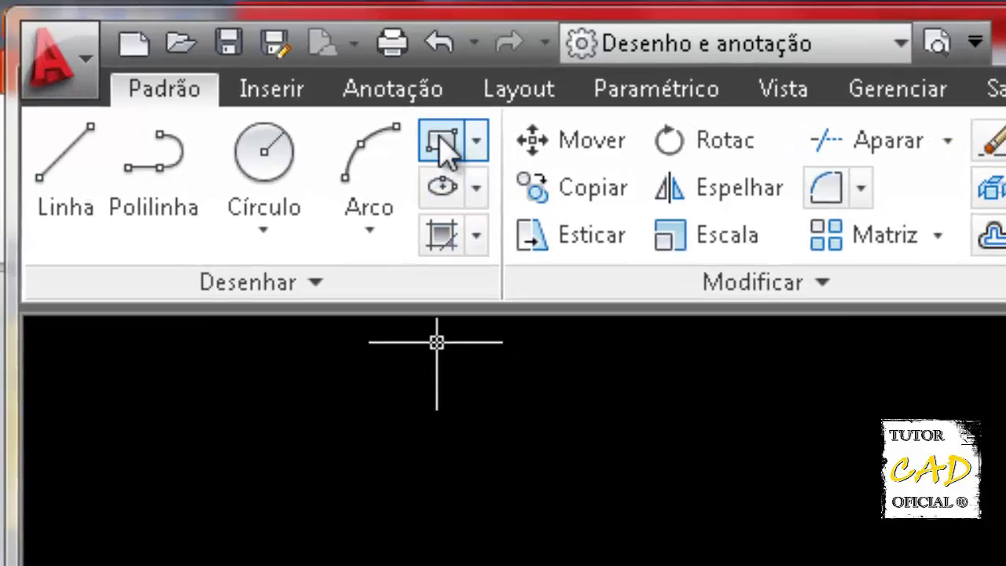
pyautogui.click(441, 141)
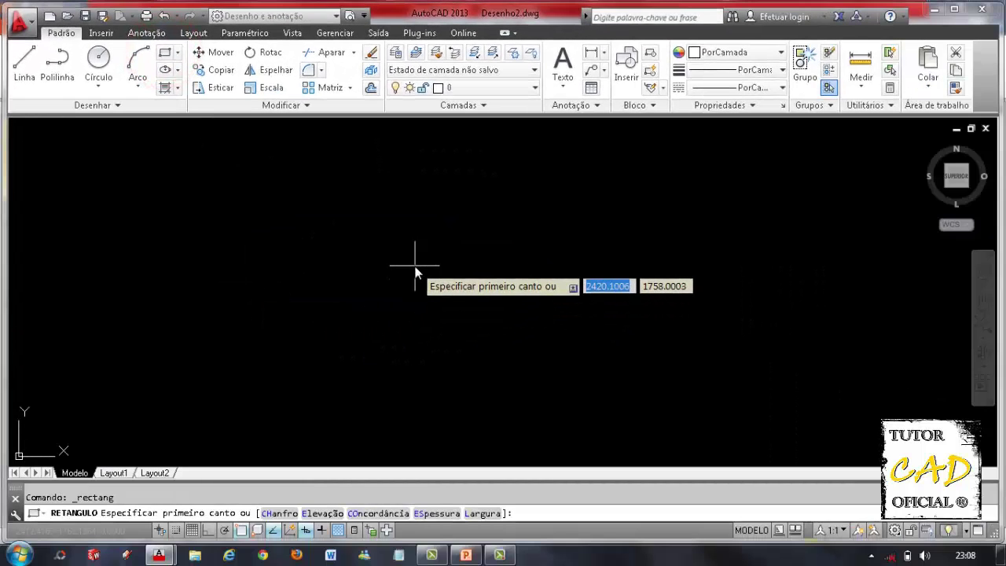
pyautogui.press('Escape')
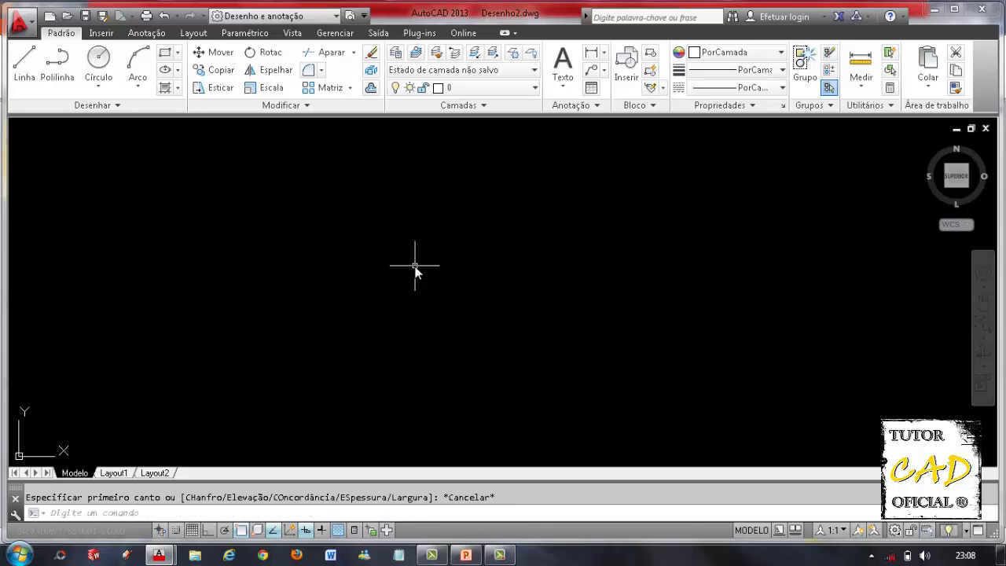
pyautogui.write('ret')
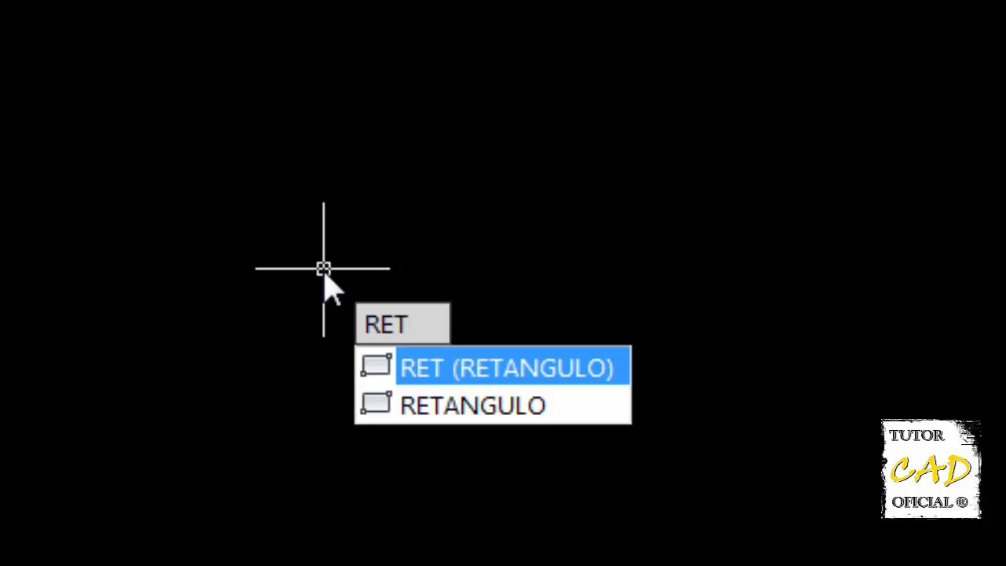
pyautogui.press('BackSpace')
pyautogui.press('BackSpace')
pyautogui.press('BackSpace')
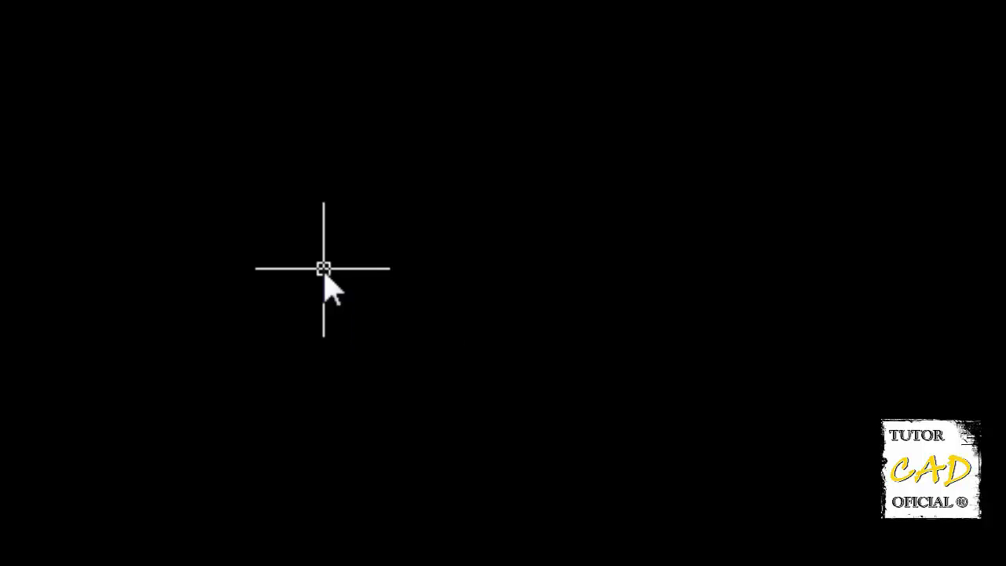
# Draw the house's outer wall rectangle from a freely picked first corner, with the opposite corner at @7.15,9.20.
pyautogui.write('ret')
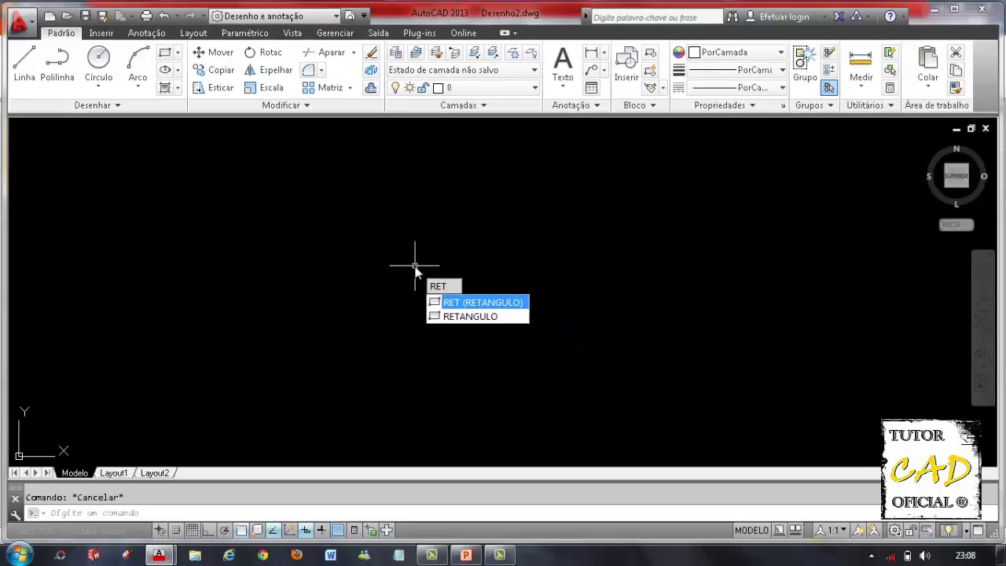
pyautogui.press('Return')
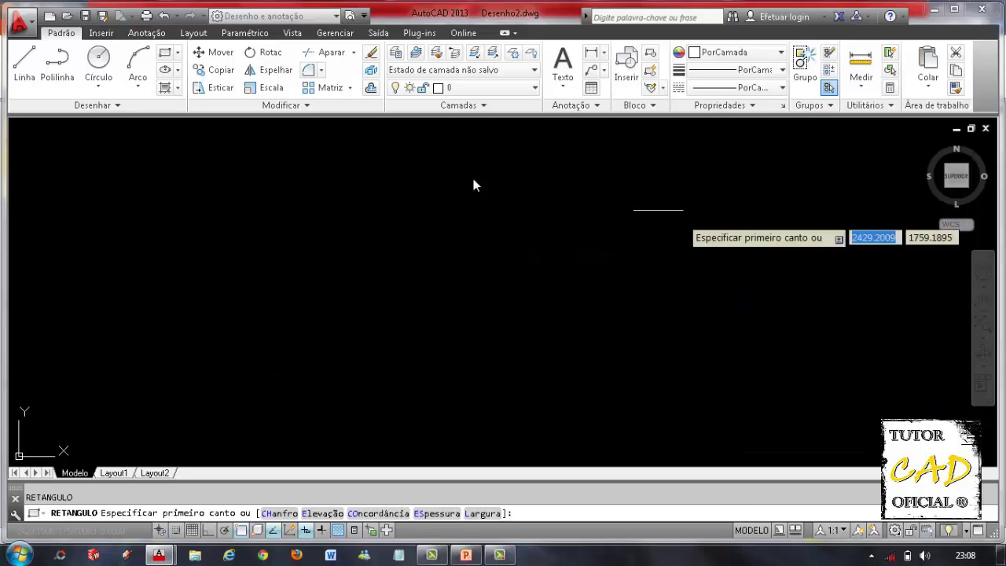
pyautogui.click(371, 193)
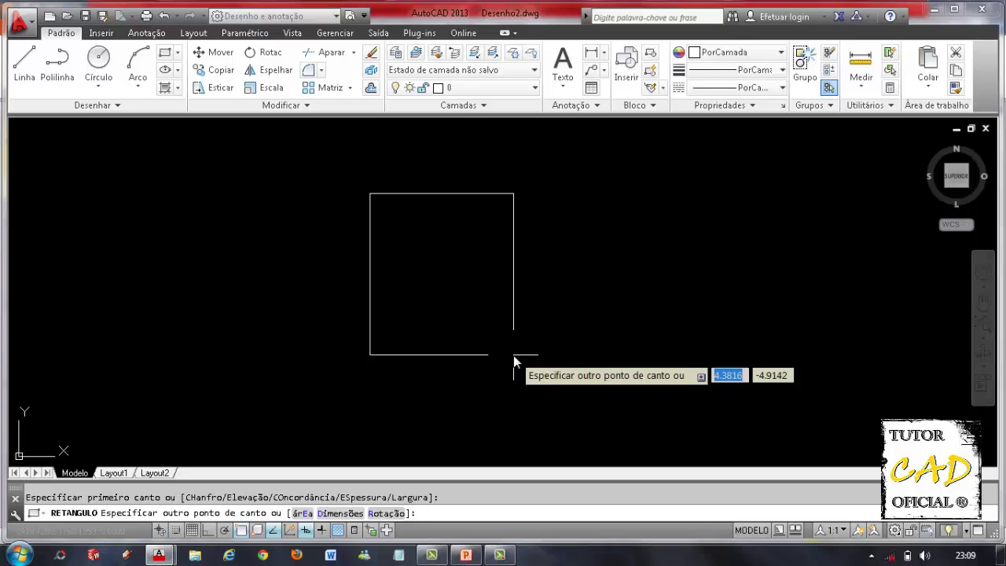
pyautogui.press('F8')
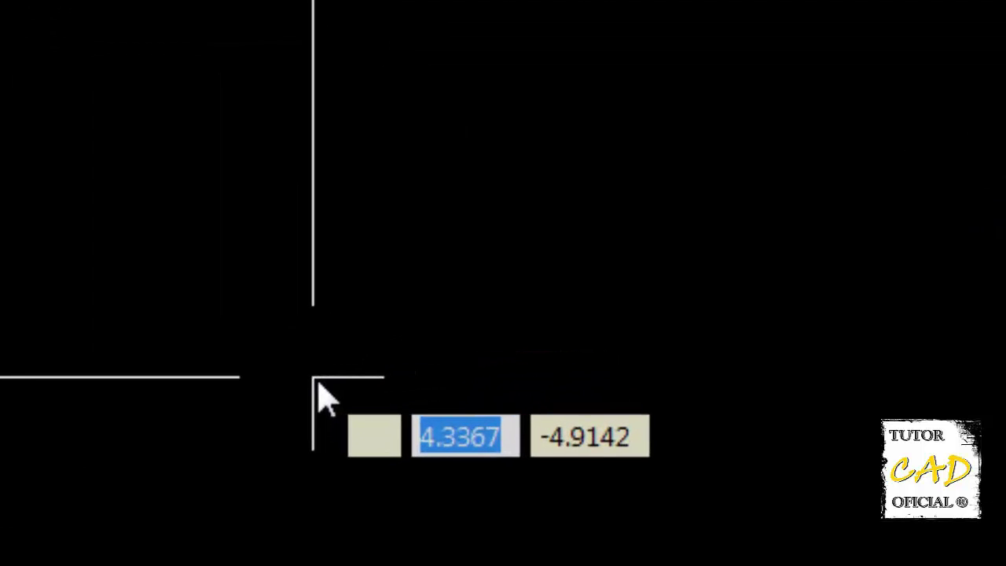
pyautogui.write('@')
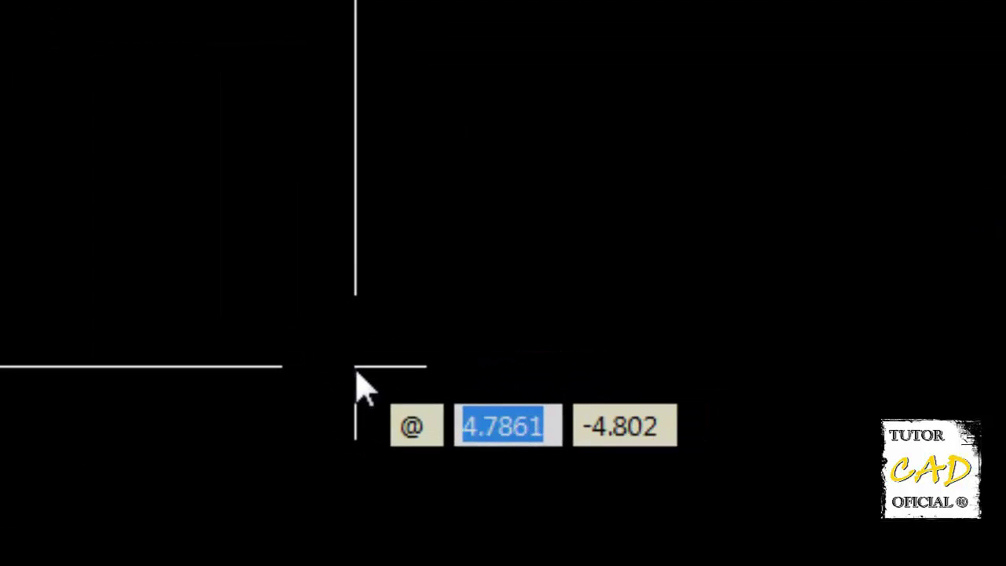
pyautogui.press('BackSpace')
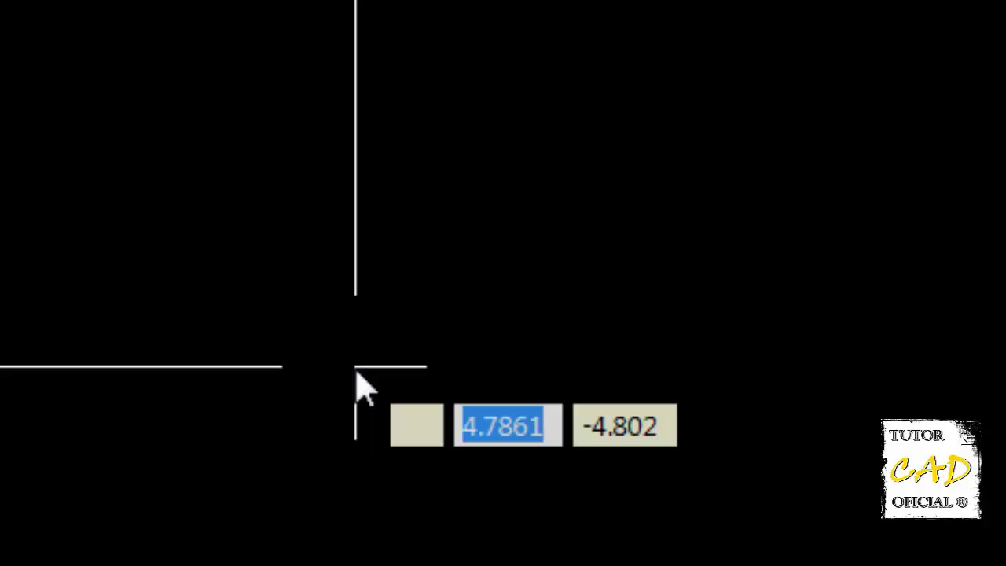
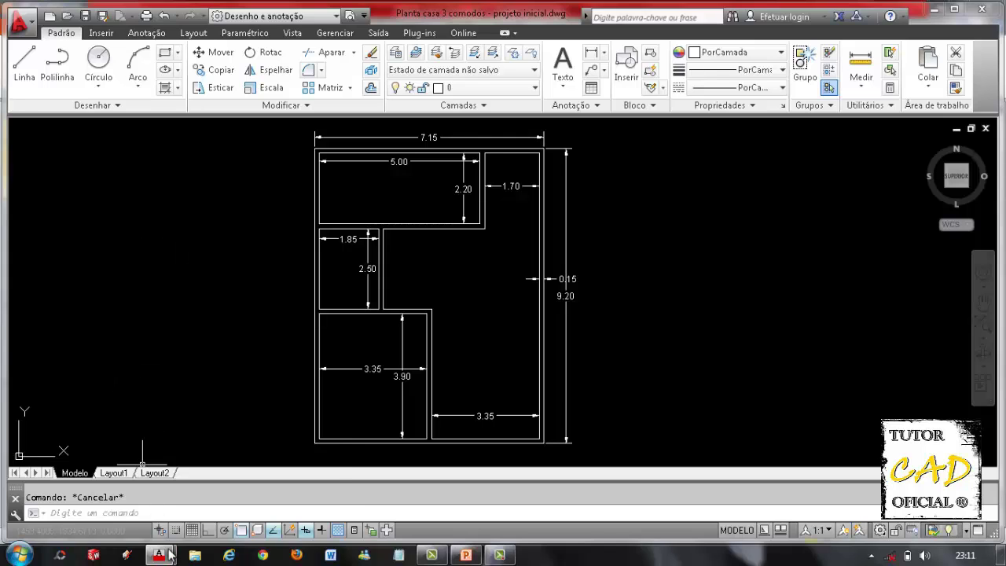
# Return to Desenho2.dwg and offset the outer wall rectangle 0.15 to the inside.
pyautogui.click(158, 555)
pyautogui.click(225, 478)
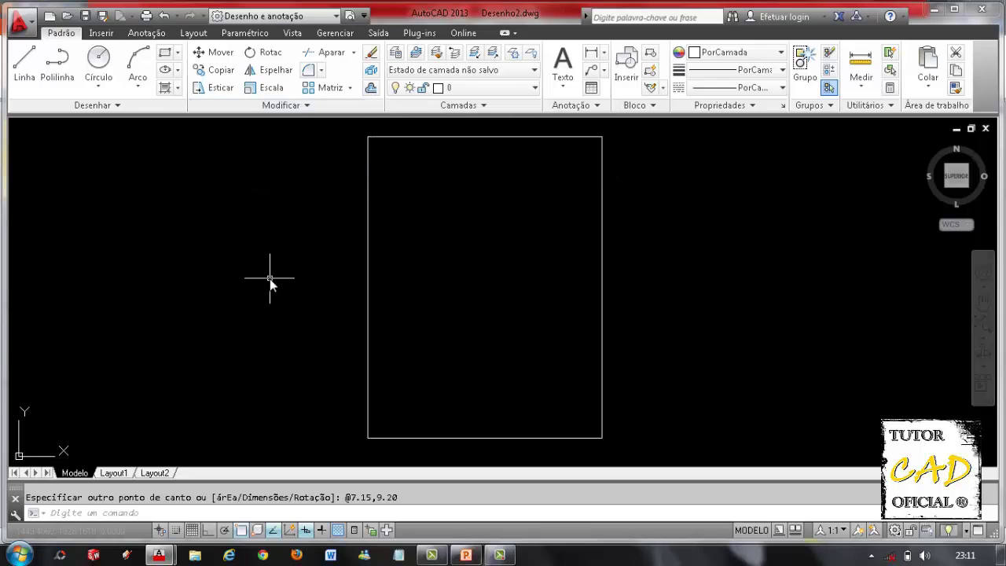
pyautogui.write('desioca')
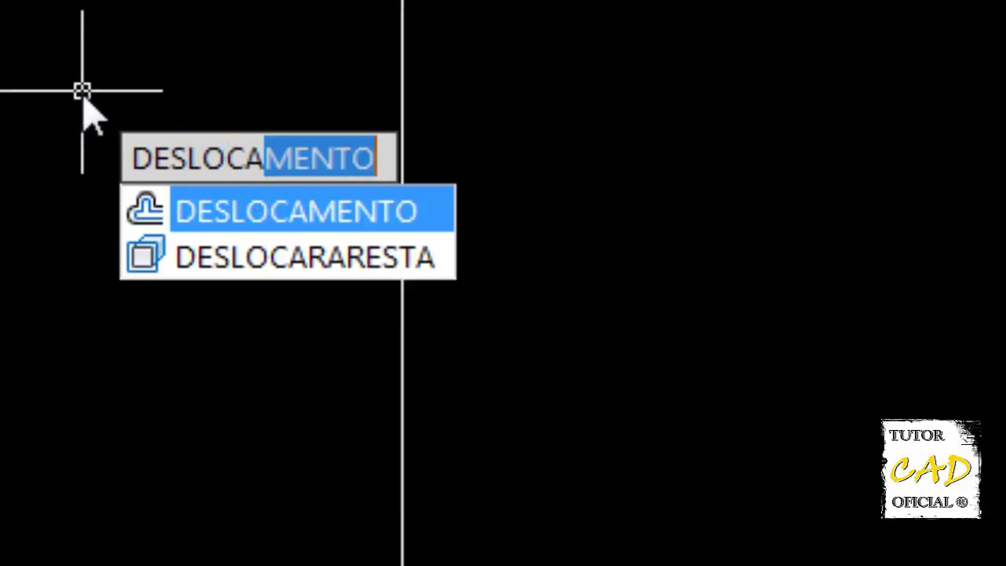
pyautogui.press('Return')
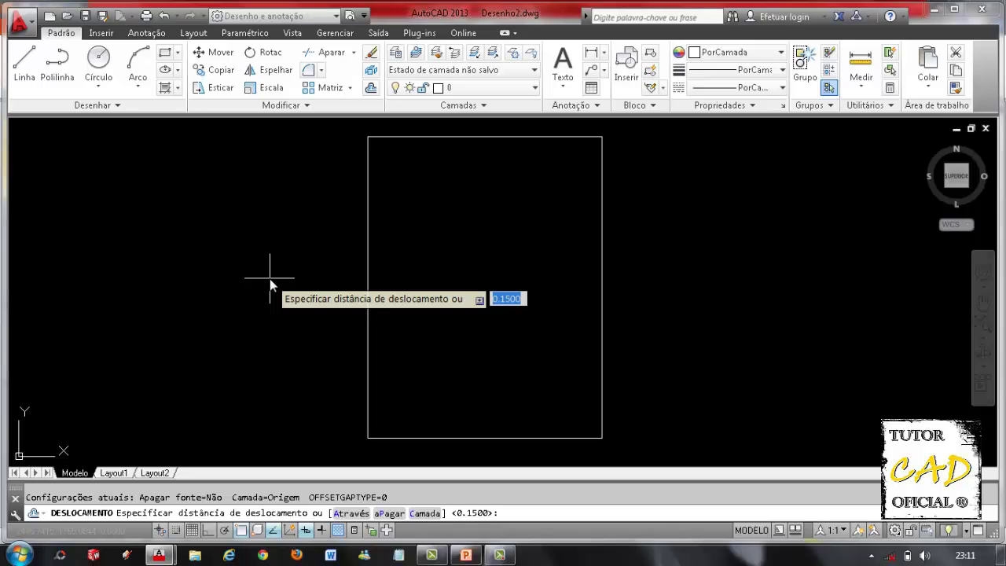
pyautogui.write('0')
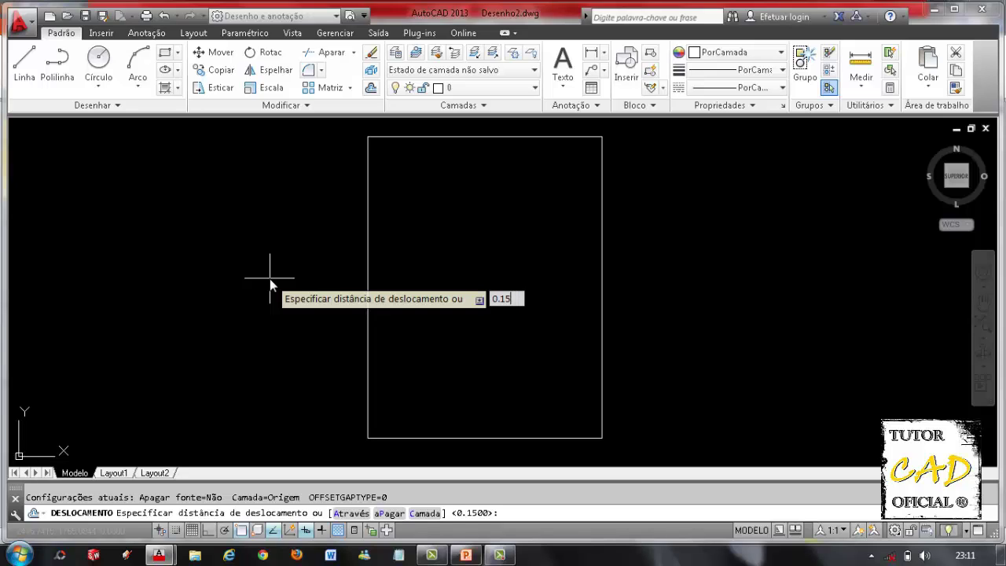
pyautogui.press('Return')
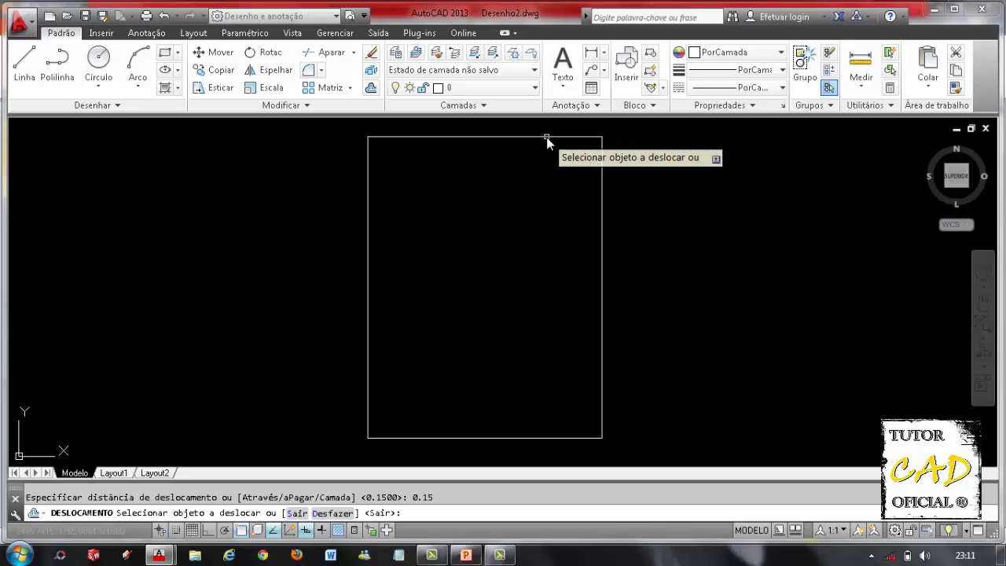
pyautogui.click(546, 137)
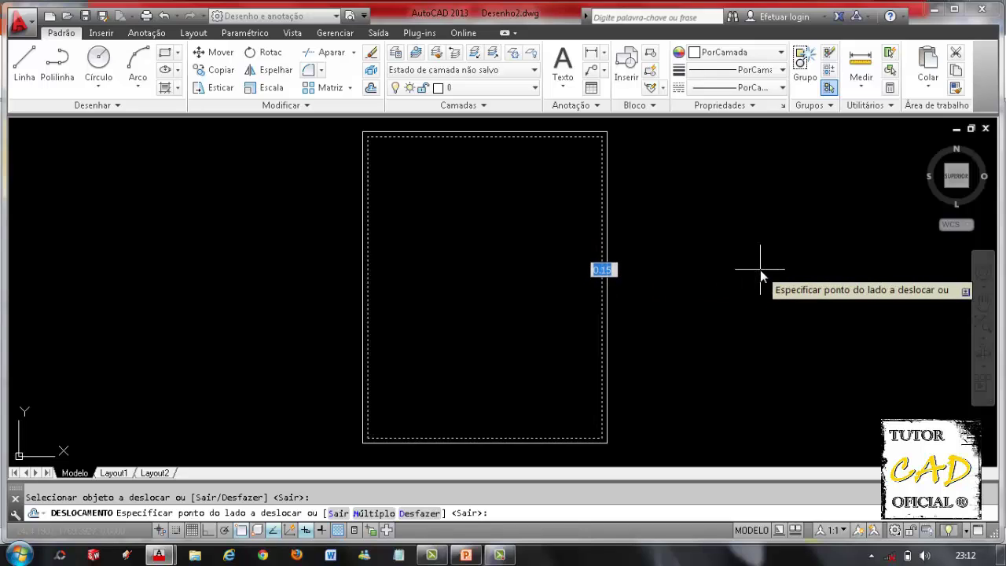
pyautogui.click(536, 281)
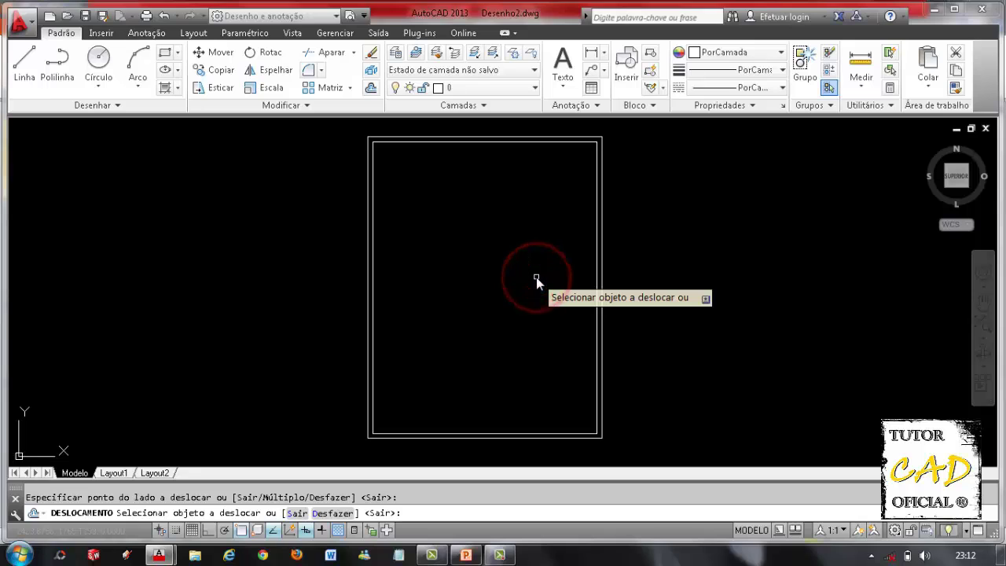
pyautogui.press('Escape')
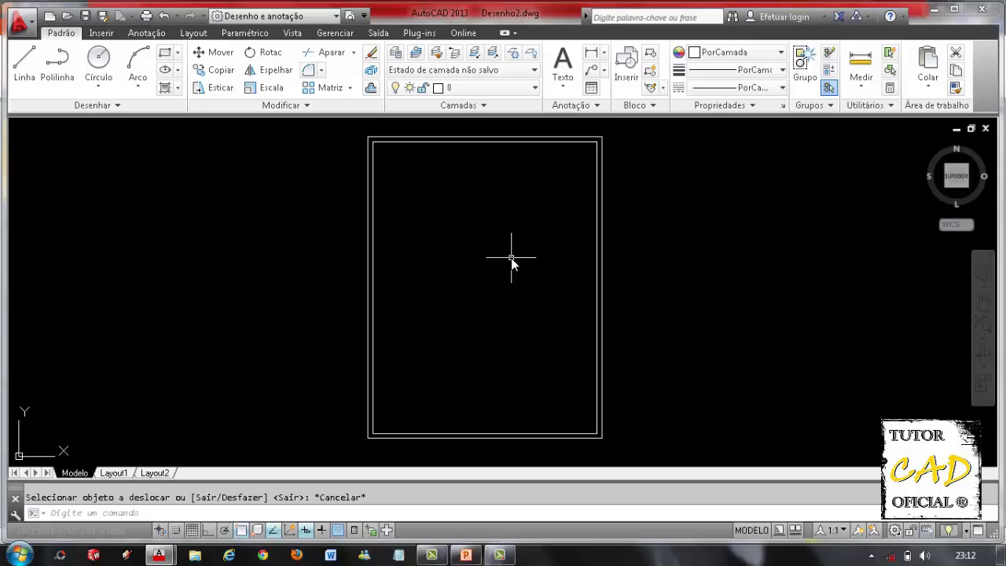
# Check the upper room's width in Planta casa 3 comodos - projeto inicial.dwg and return to Desenho2.dwg.
pyautogui.moveTo(159, 555)
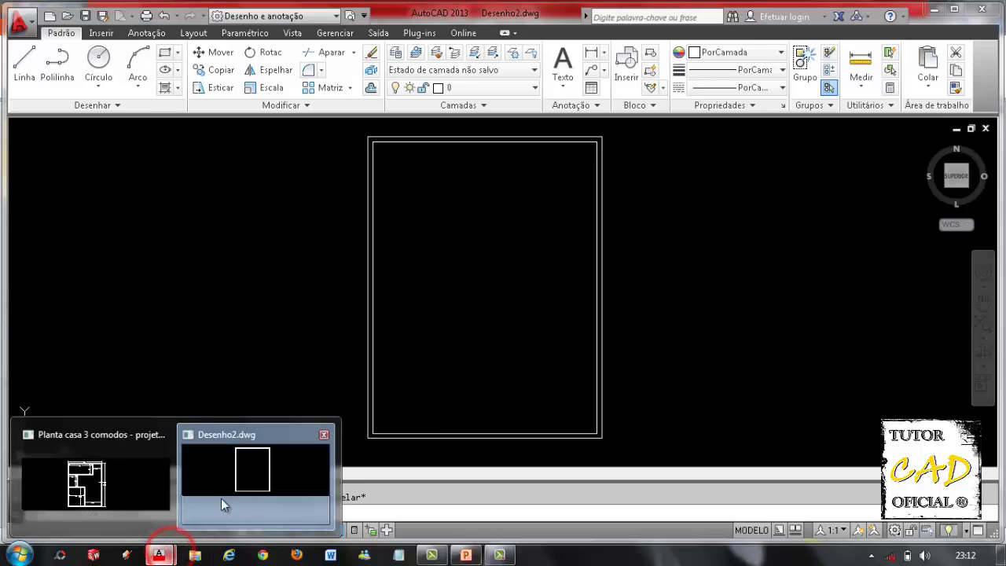
pyautogui.click(130, 488)
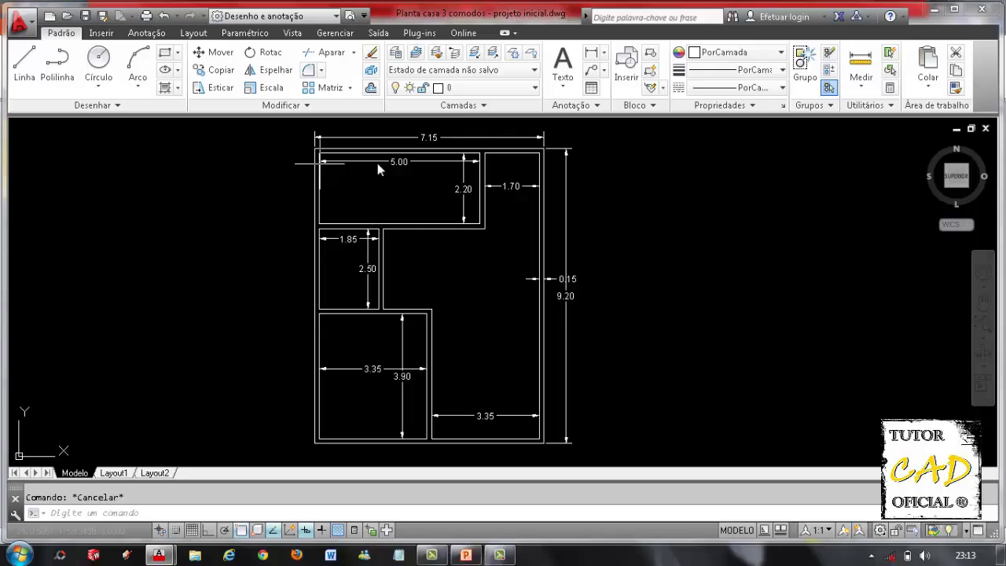
pyautogui.click(159, 552)
pyautogui.click(244, 470)
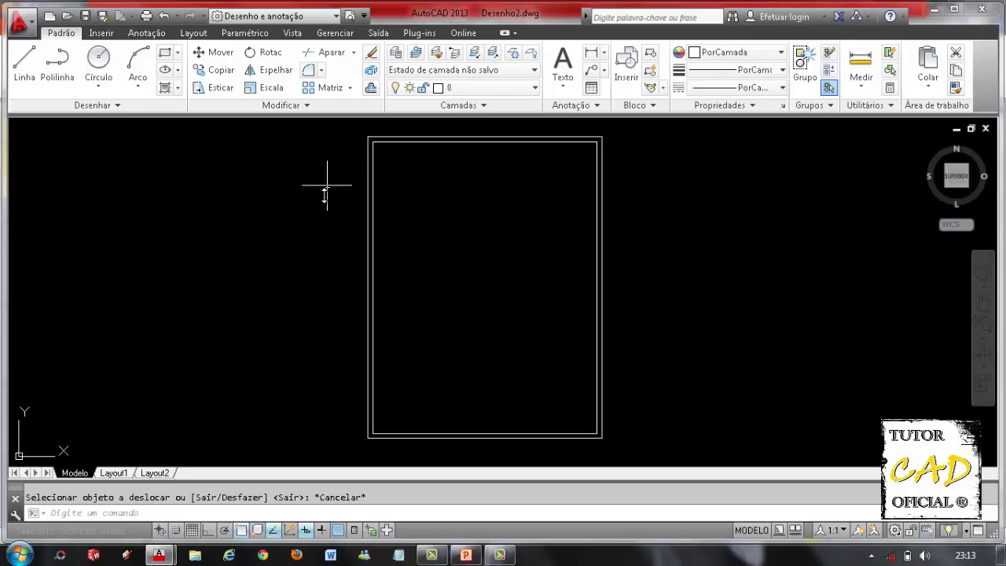
# Try to offset the inner rectangle inward by 5.
pyautogui.write('dfes')
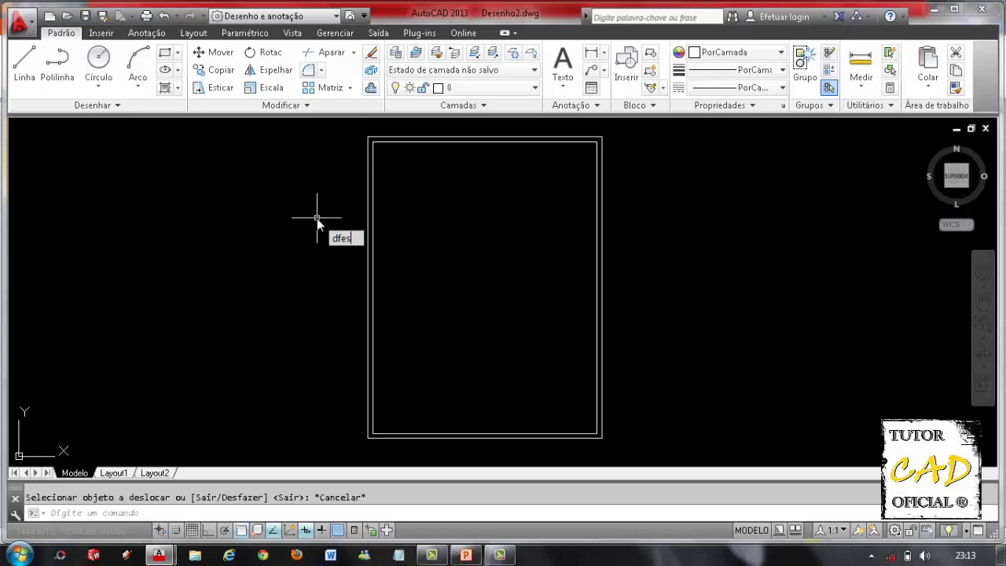
pyautogui.write('esl')
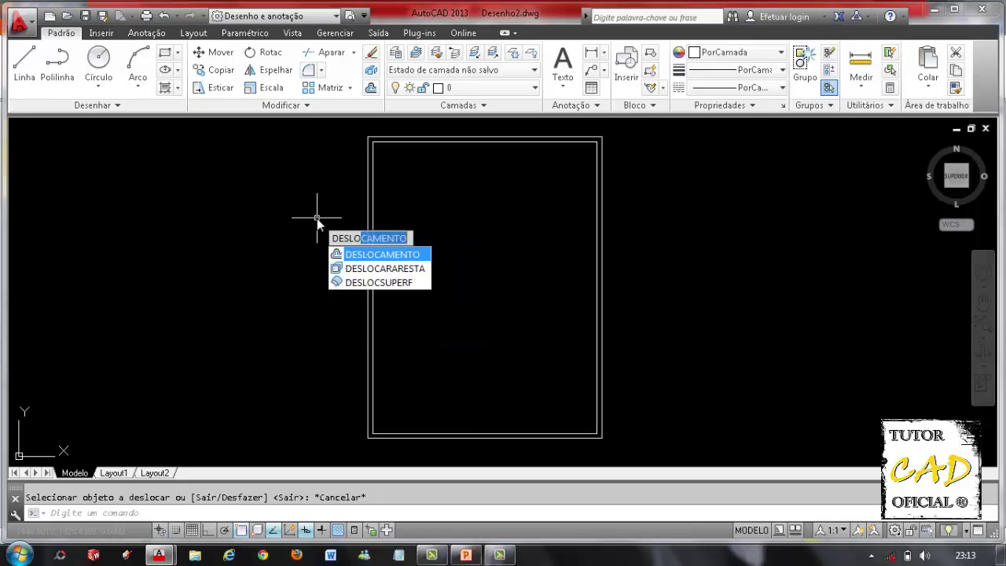
pyautogui.press('Return')
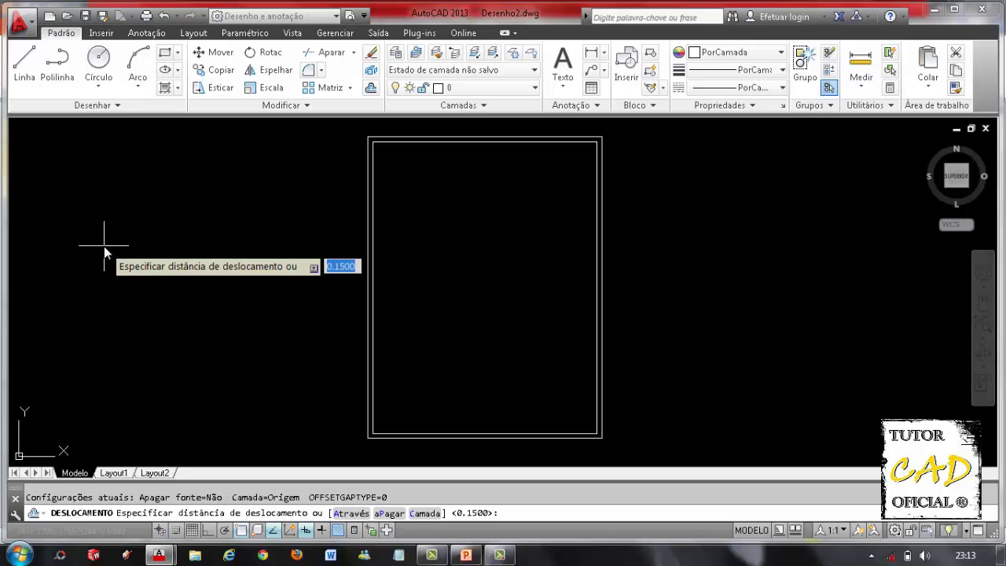
pyautogui.write('5')
pyautogui.press('Return')
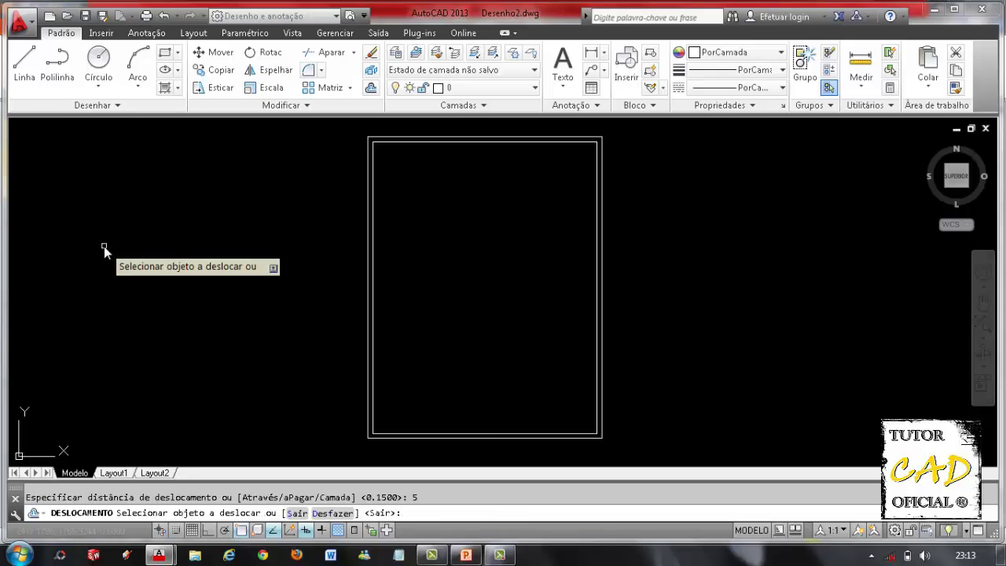
pyautogui.click(373, 235)
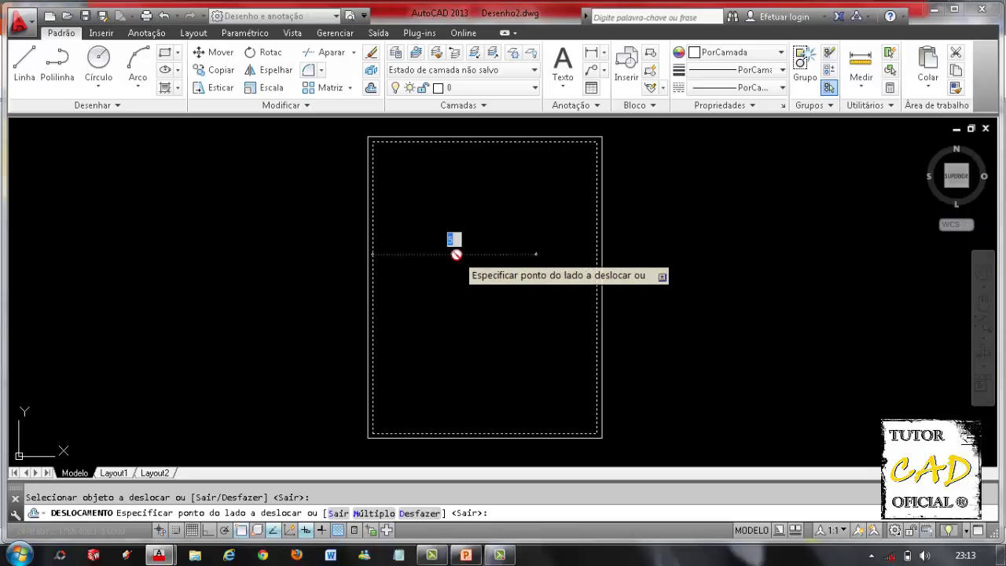
pyautogui.press('Escape')
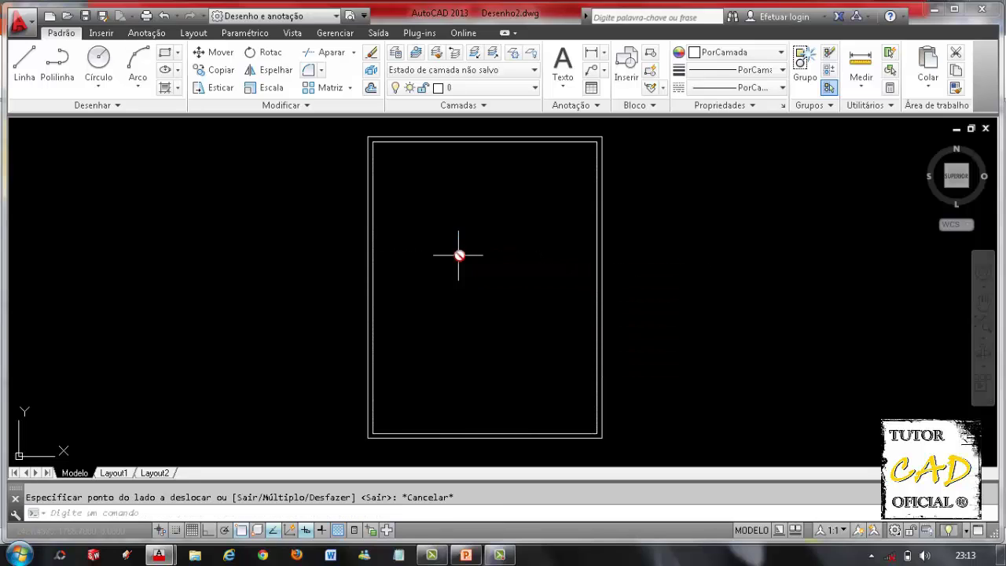
# Select the inner rectangle by different sides to check whether they form a single object, and clear the selection.
pyautogui.click(372, 239)
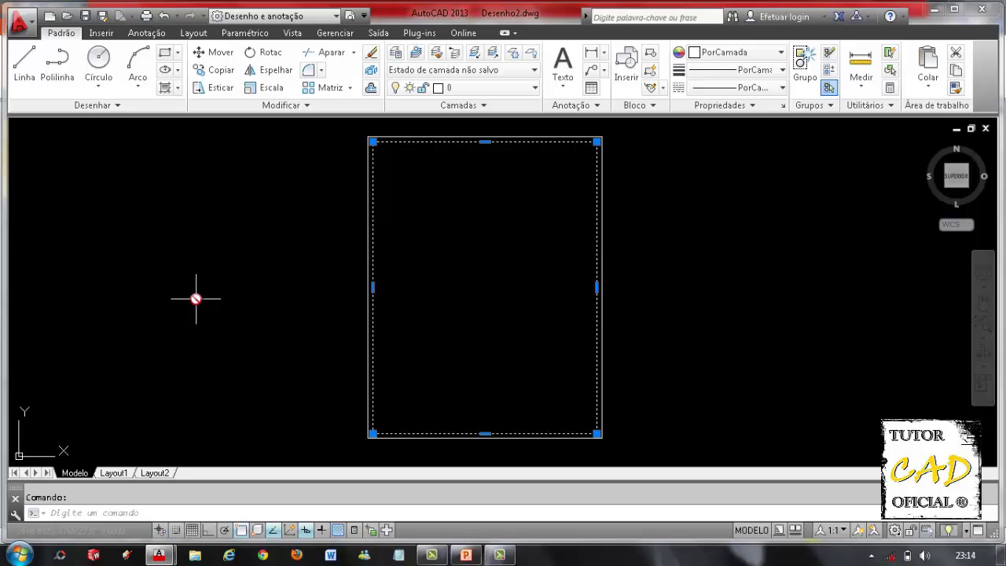
pyautogui.press('Escape')
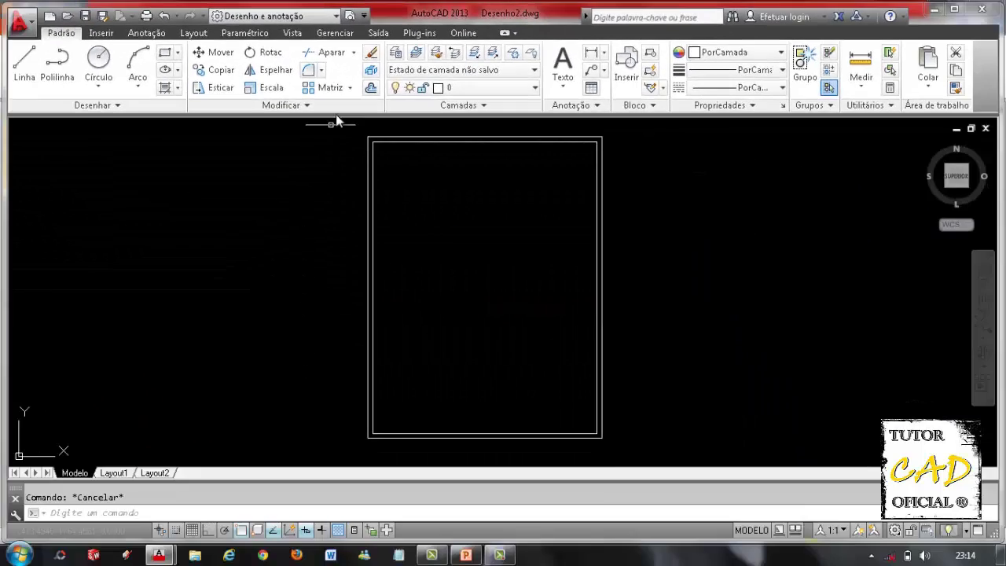
pyautogui.click(372, 69)
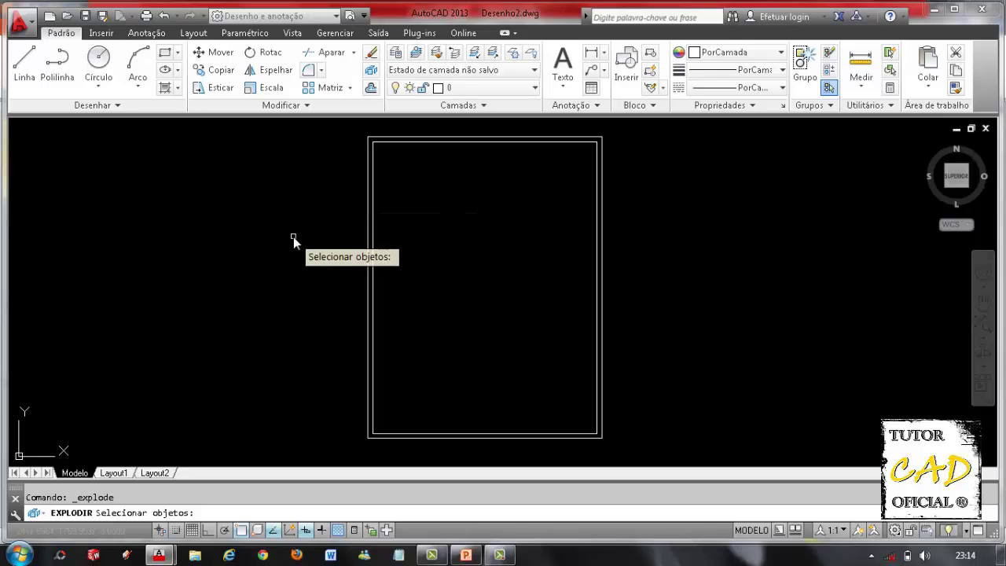
pyautogui.press('Escape')
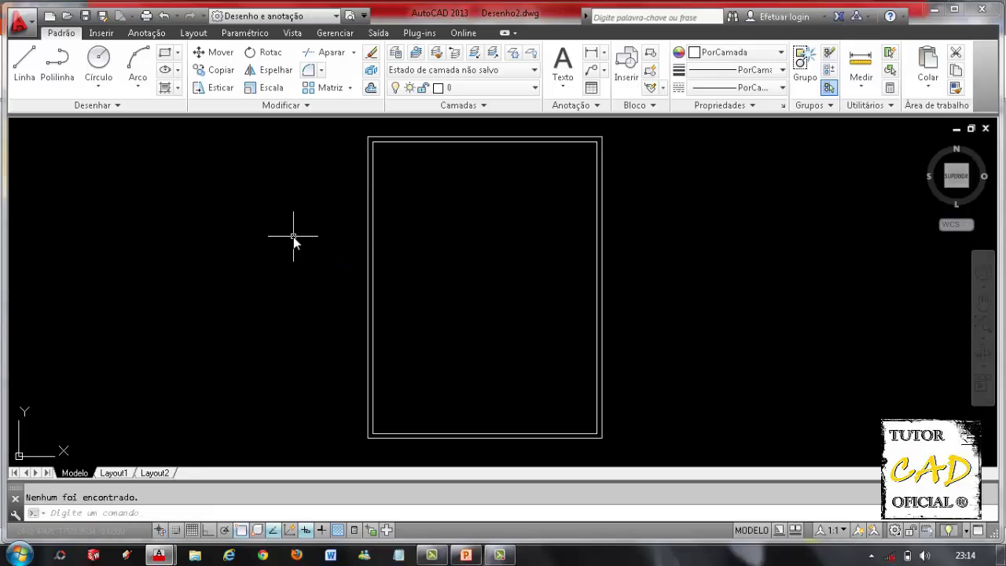
pyautogui.click(372, 230)
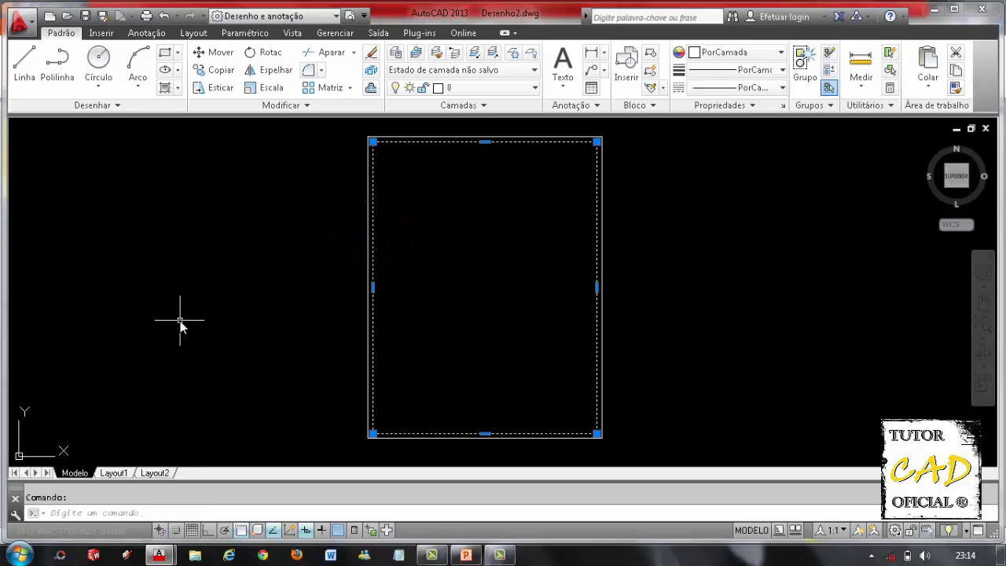
pyautogui.click(524, 143)
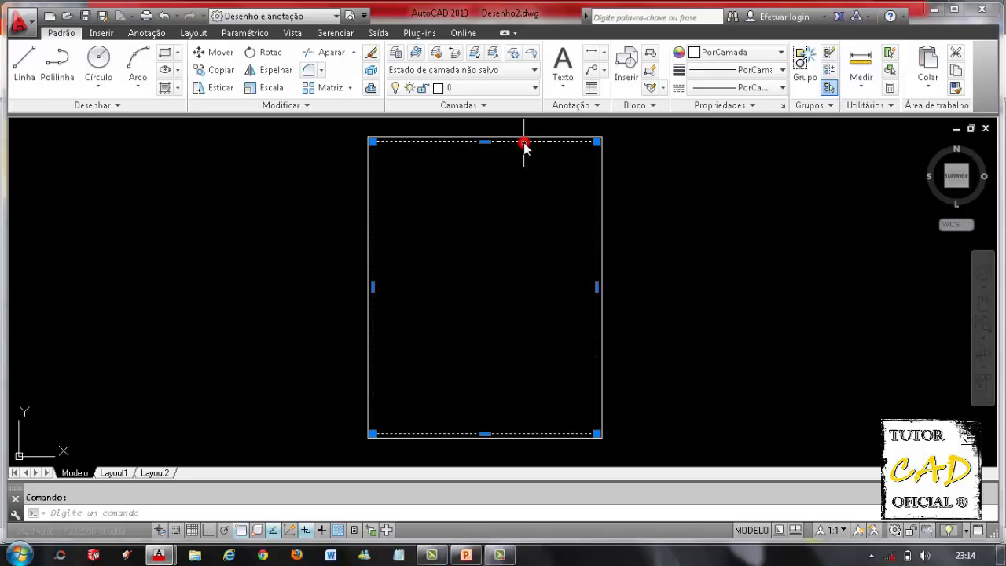
pyautogui.doubleClick(596, 189)
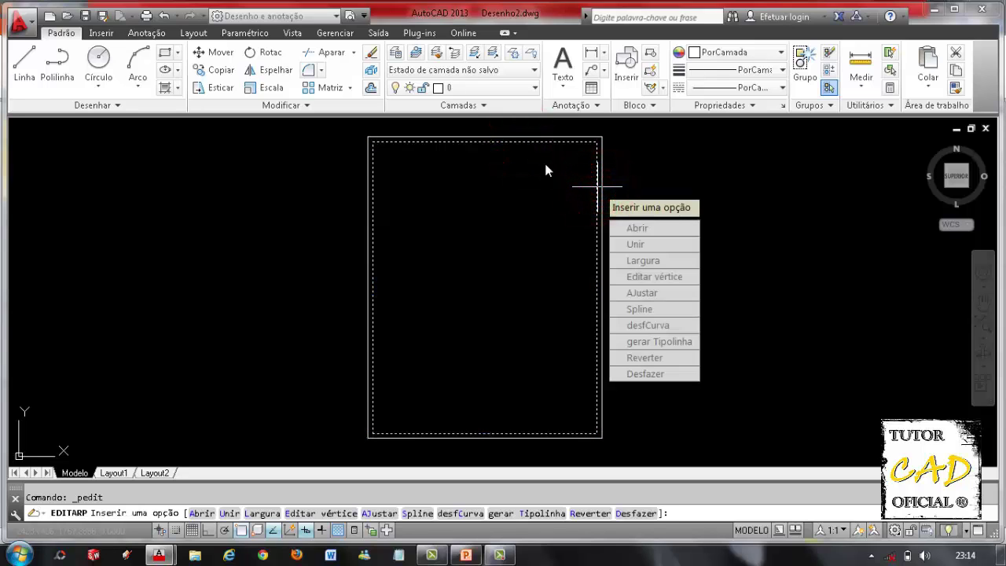
pyautogui.press('Escape')
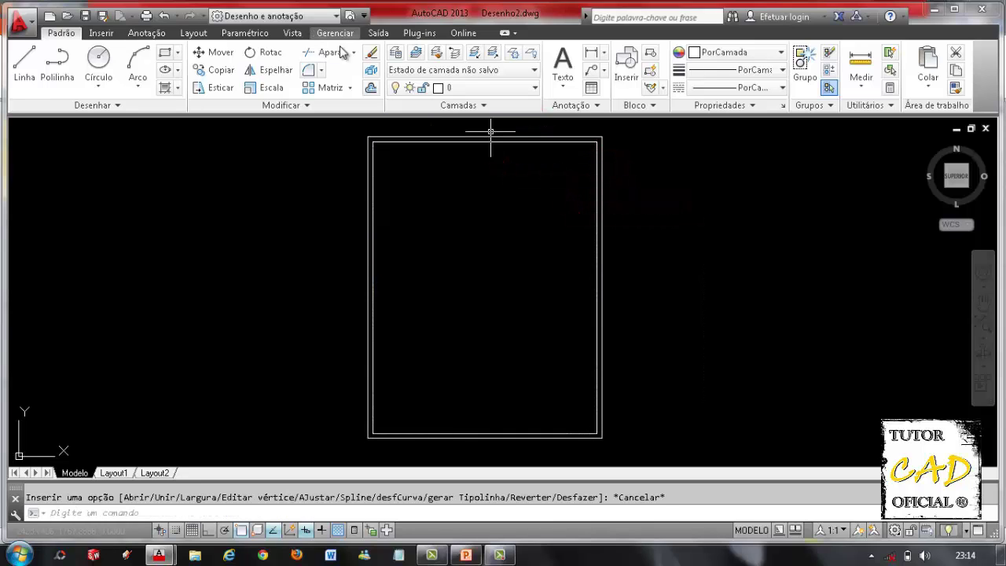
# Explode the inner rectangle into separate lines and select its upper line to check it.
pyautogui.click(371, 72)
pyautogui.click(413, 142)
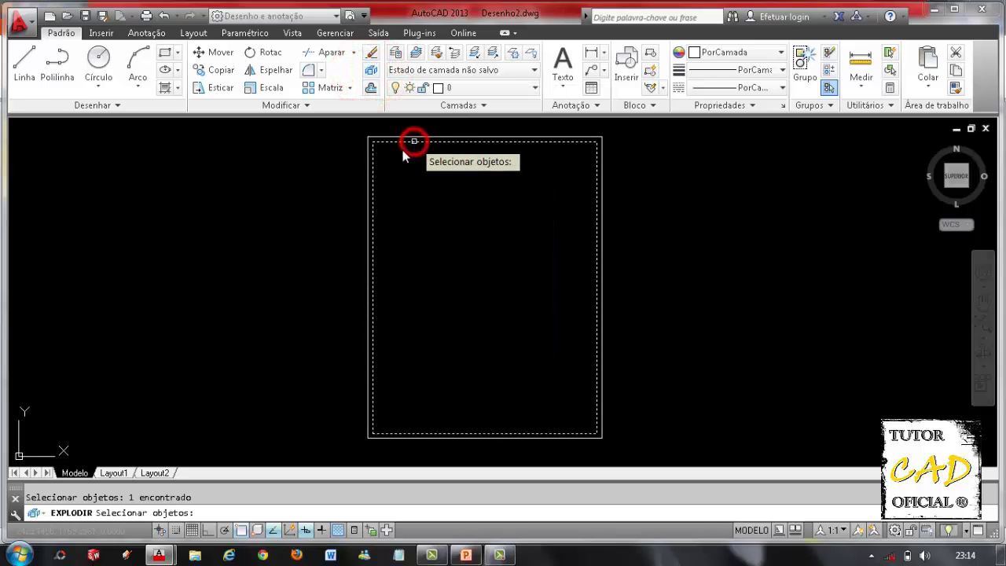
pyautogui.press('Return')
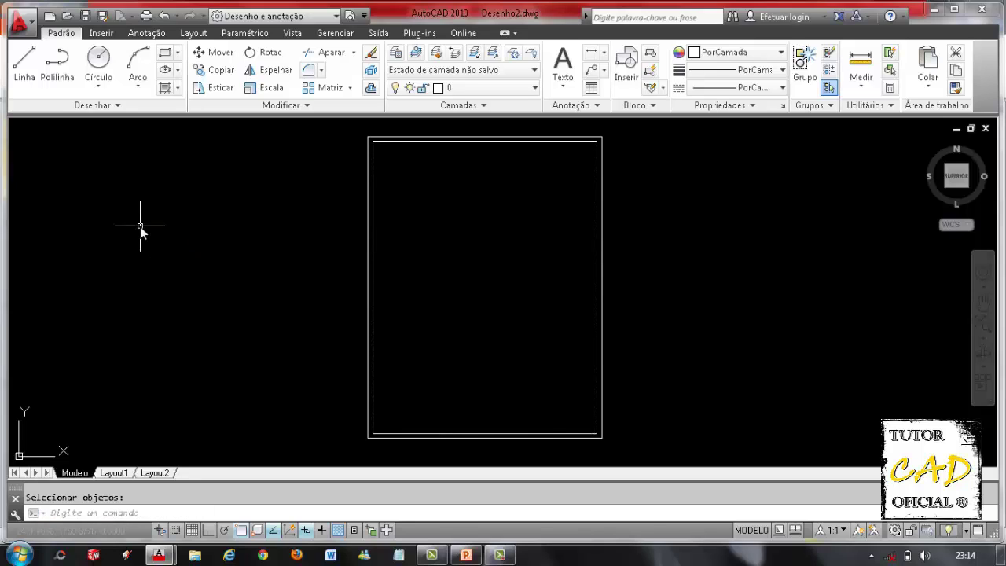
pyautogui.click(480, 143)
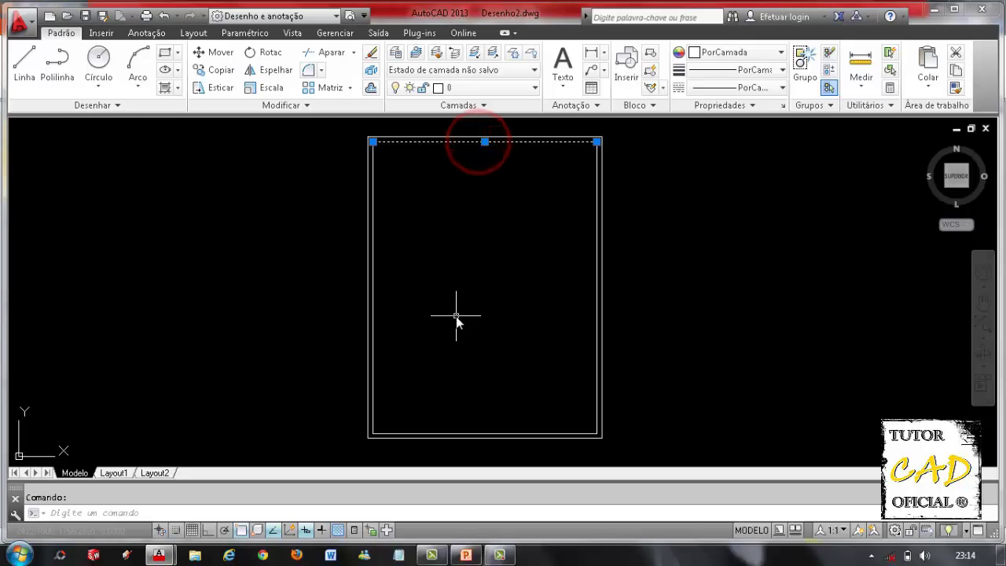